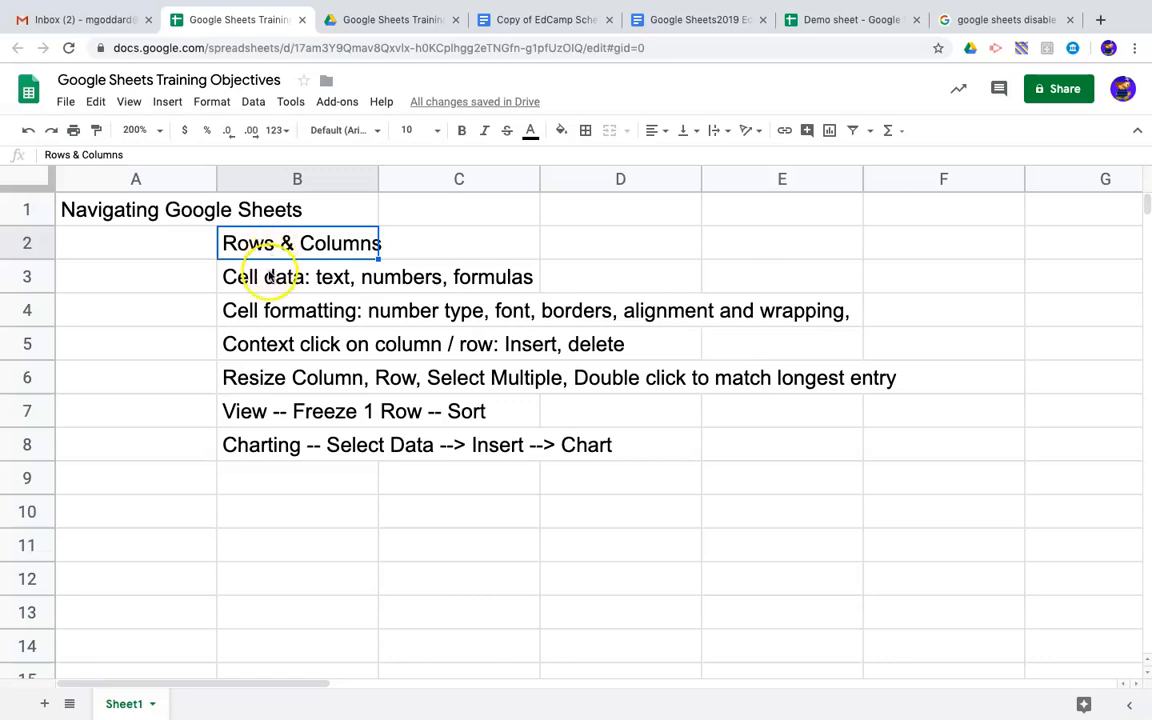
# Review the training objectives listed in column B, from cell data through formatting, resizing, freezing and charting
pyautogui.click(266, 275)
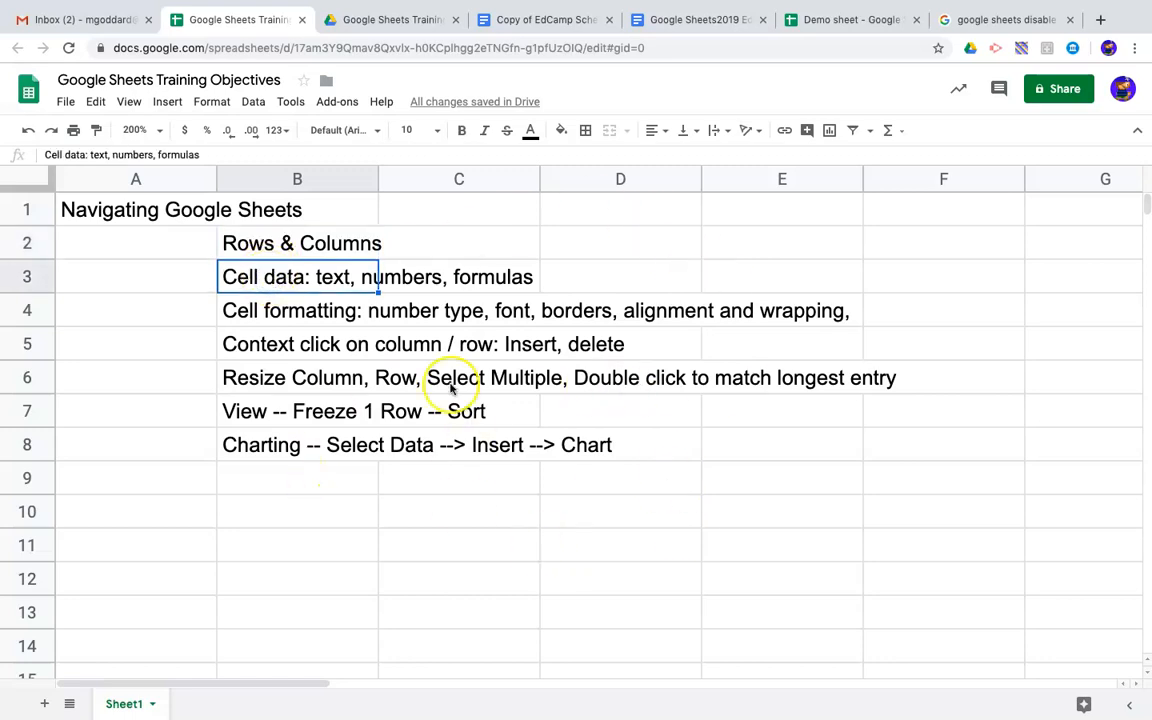
pyautogui.click(266, 312)
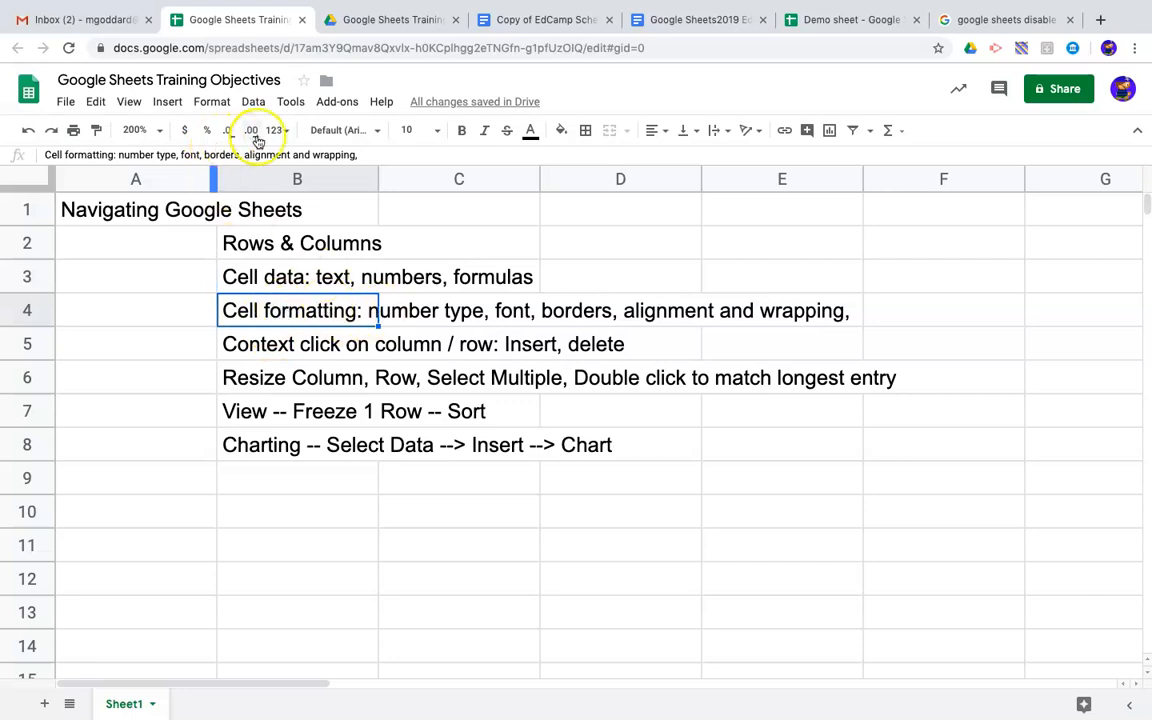
pyautogui.click(244, 346)
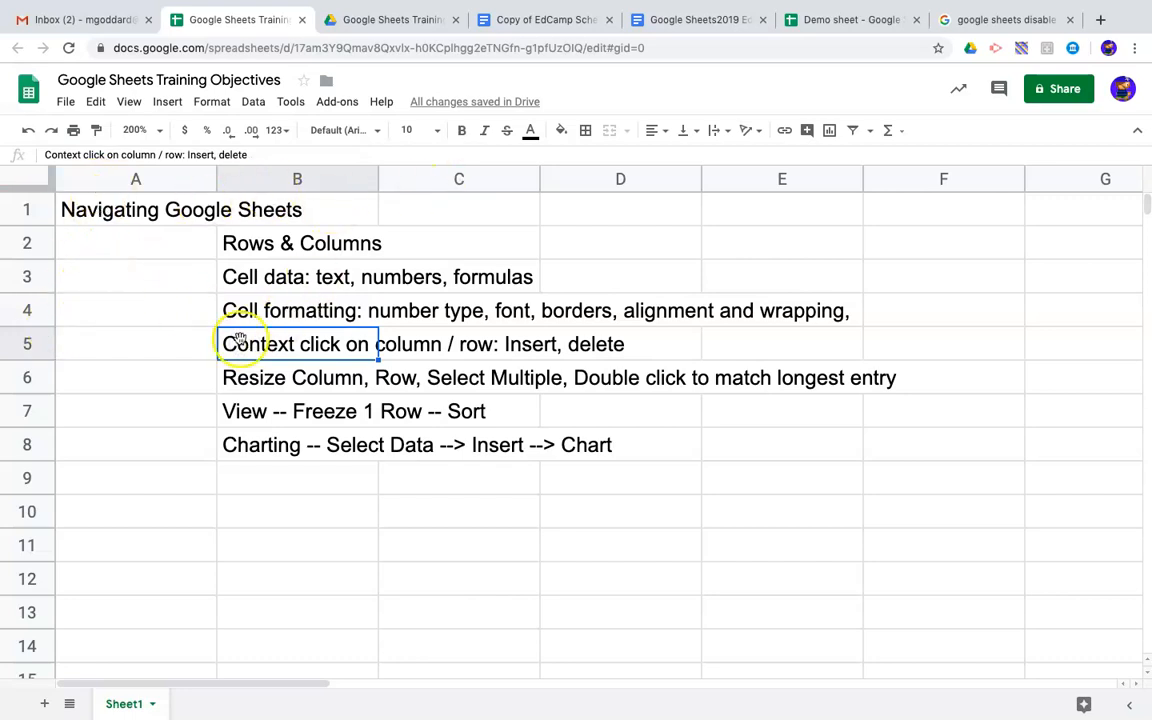
pyautogui.click(262, 378)
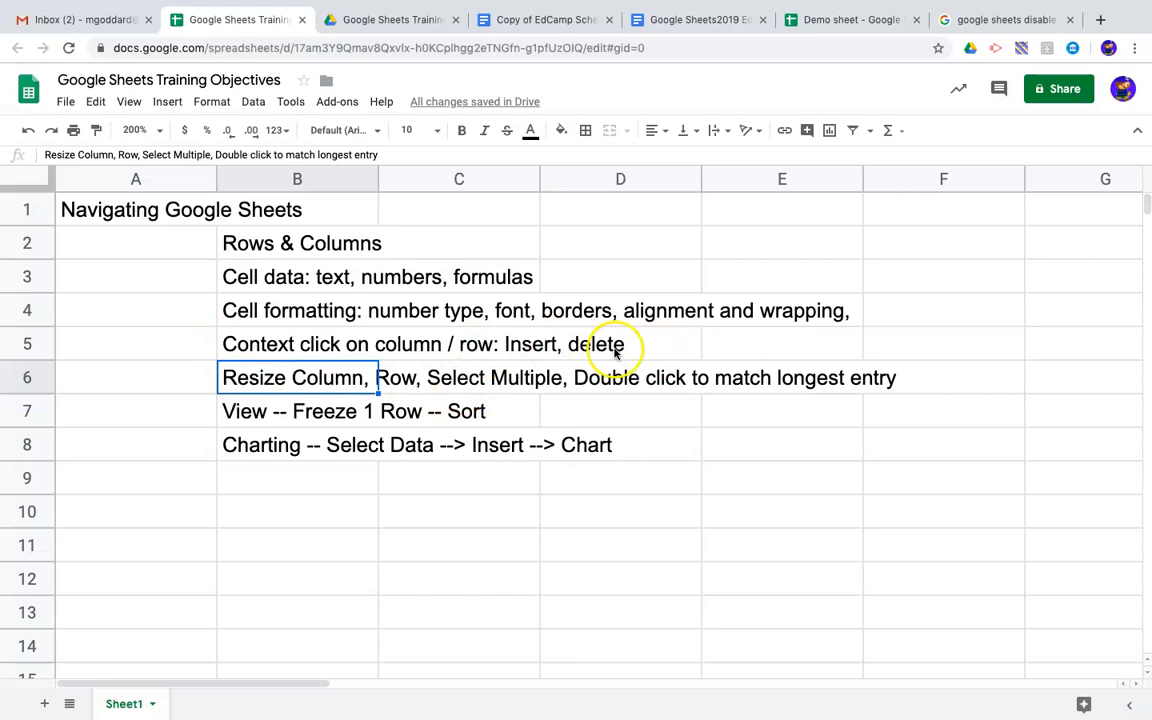
pyautogui.click(277, 416)
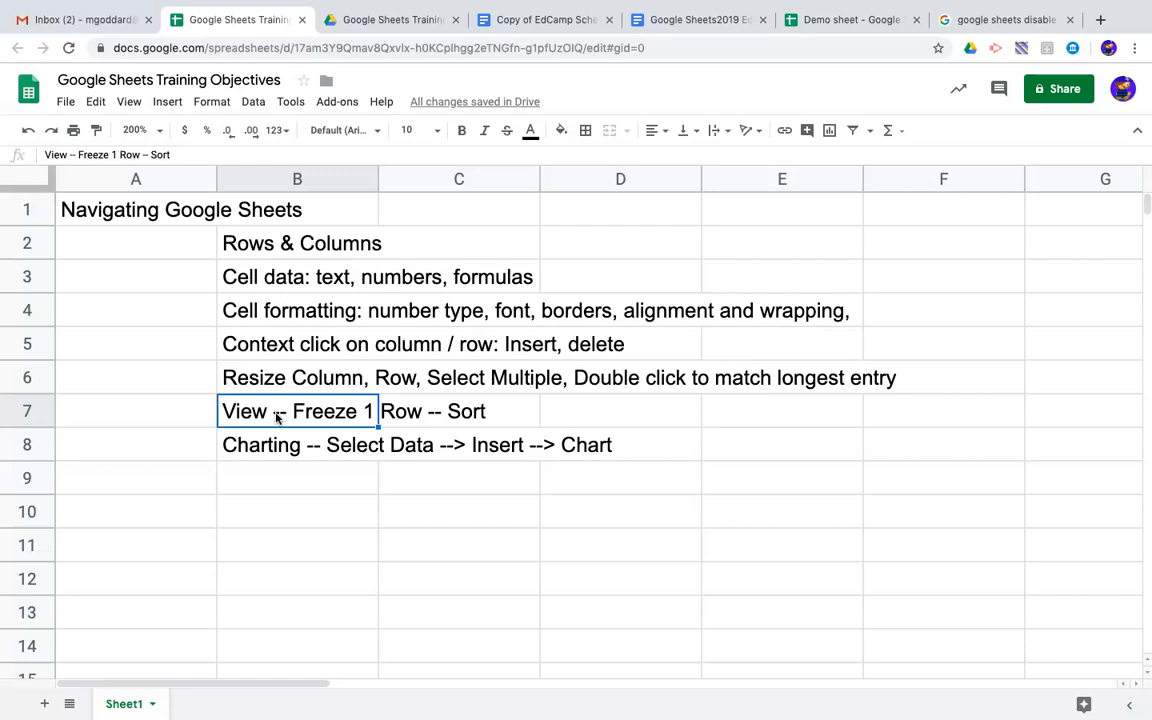
pyautogui.click(256, 449)
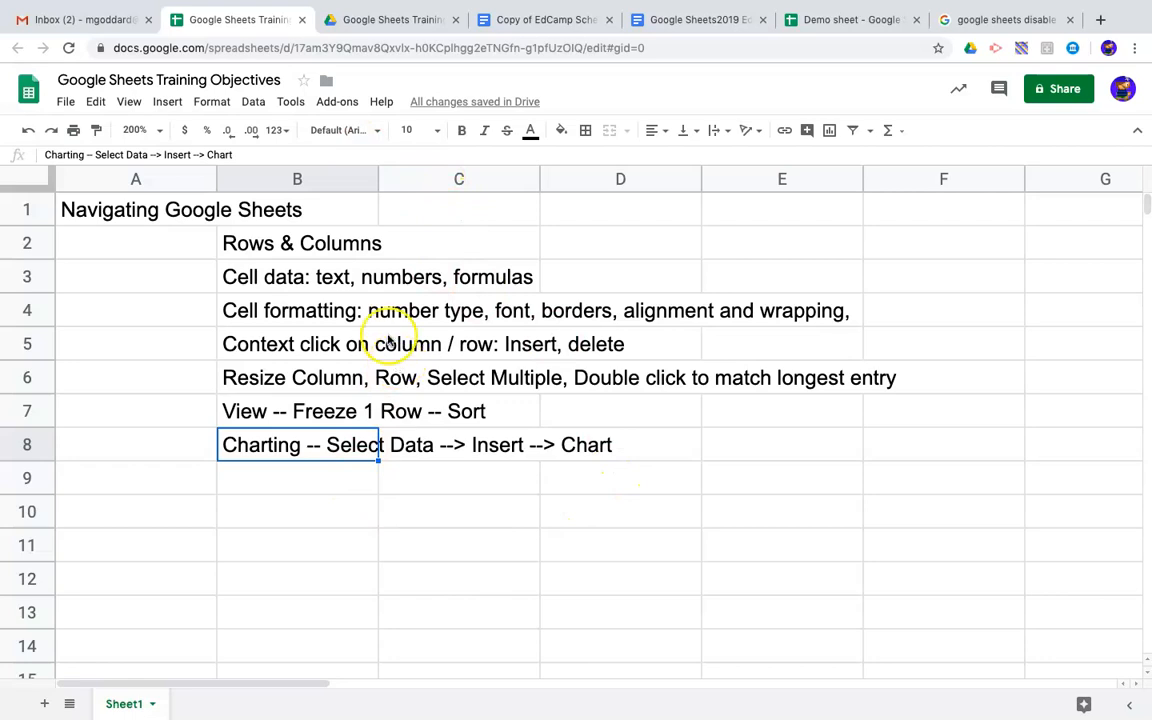
# Switch to the Google Sheets Training folder in Google Drive and create a new blank spreadsheet there
pyautogui.click(354, 22)
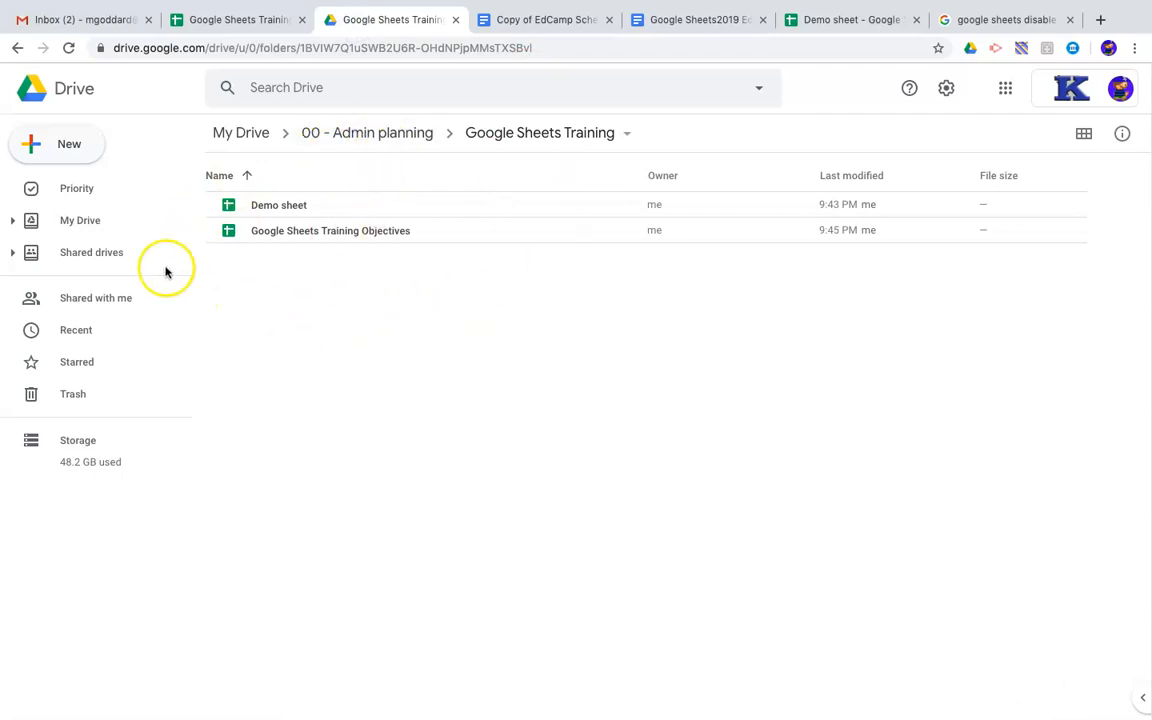
pyautogui.click(80, 150)
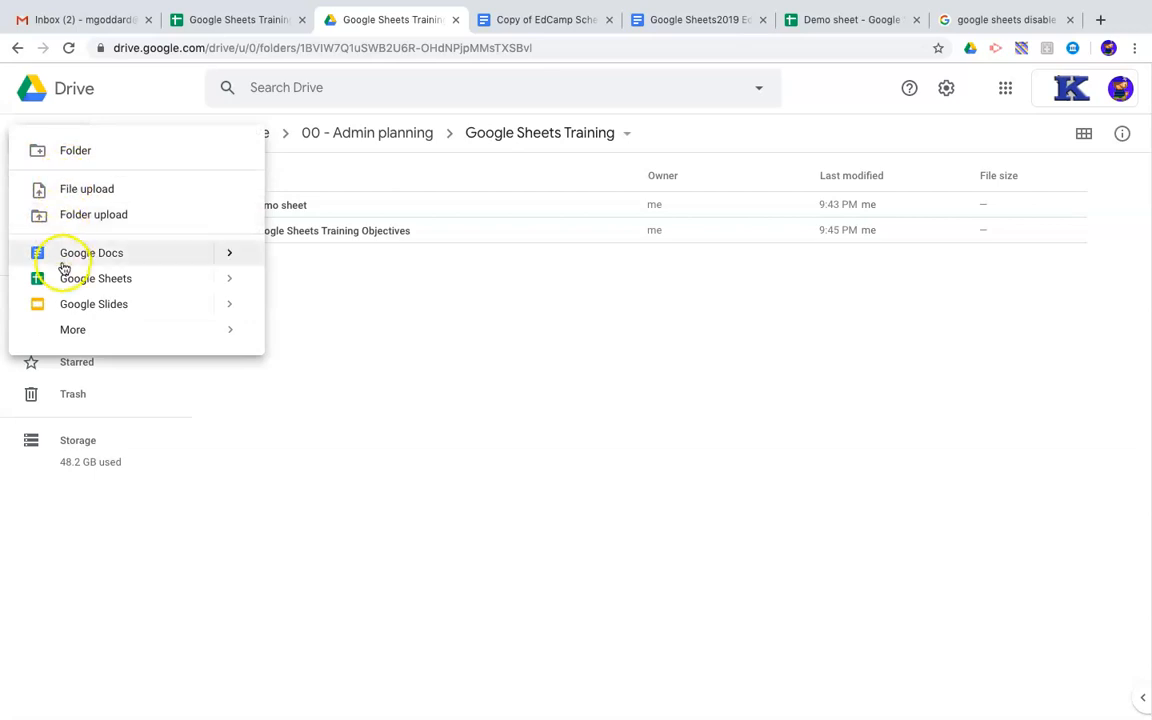
pyautogui.click(61, 290)
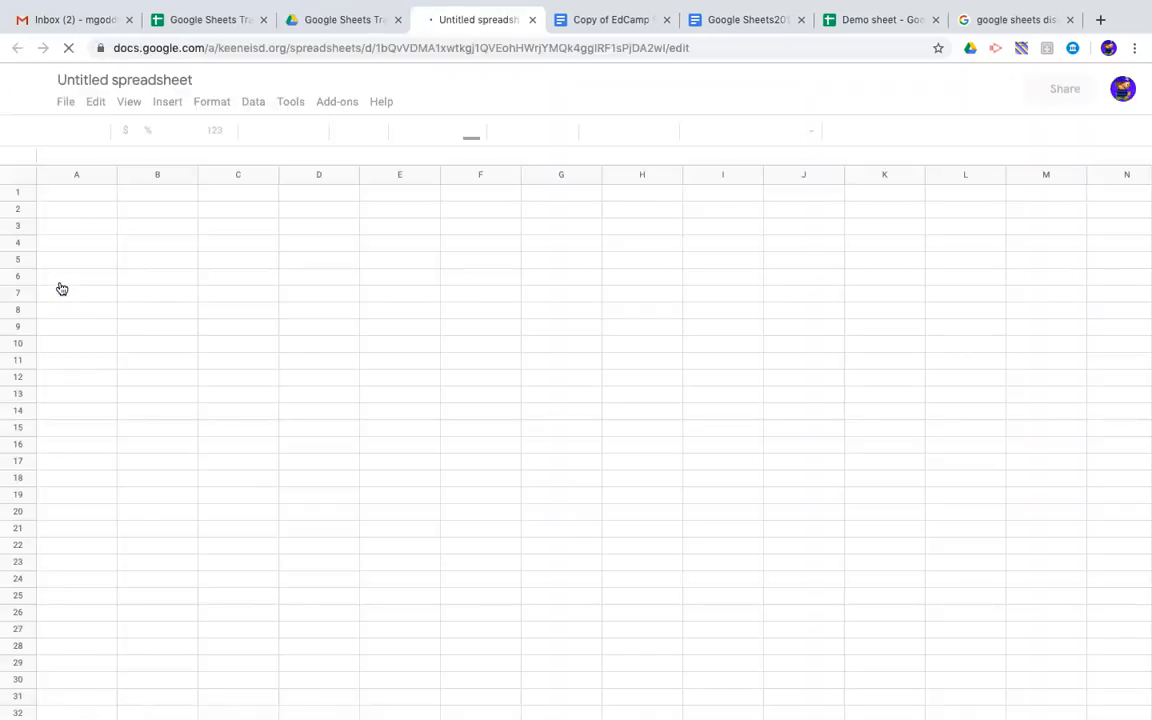
pyautogui.click(73, 180)
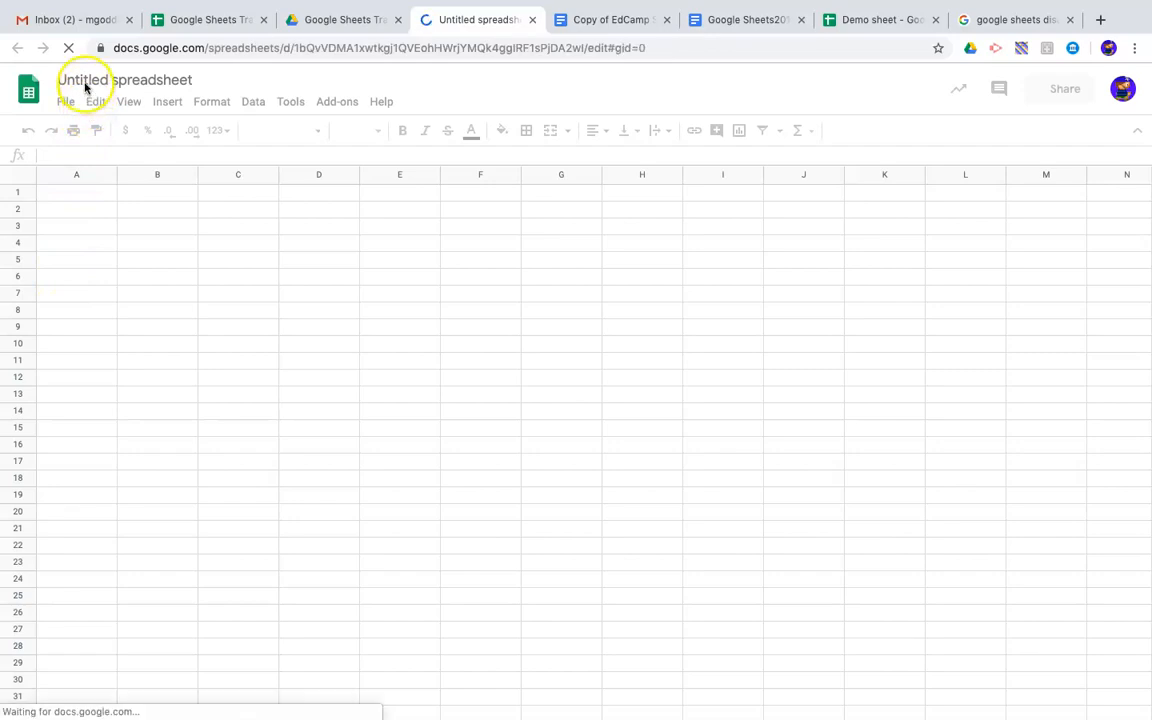
# Rename the untitled spreadsheet as Google Sheets Demo
pyautogui.click(85, 80)
pyautogui.doubleClick(85, 80)
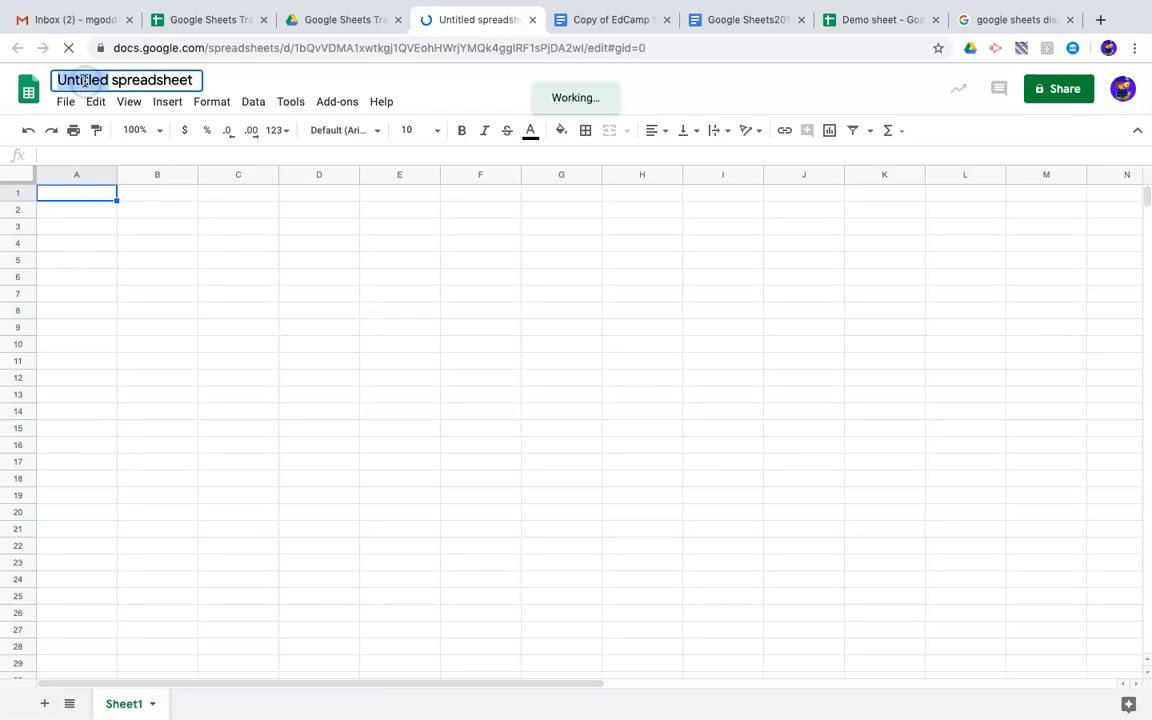
pyautogui.click(85, 80)
pyautogui.write('Sp')
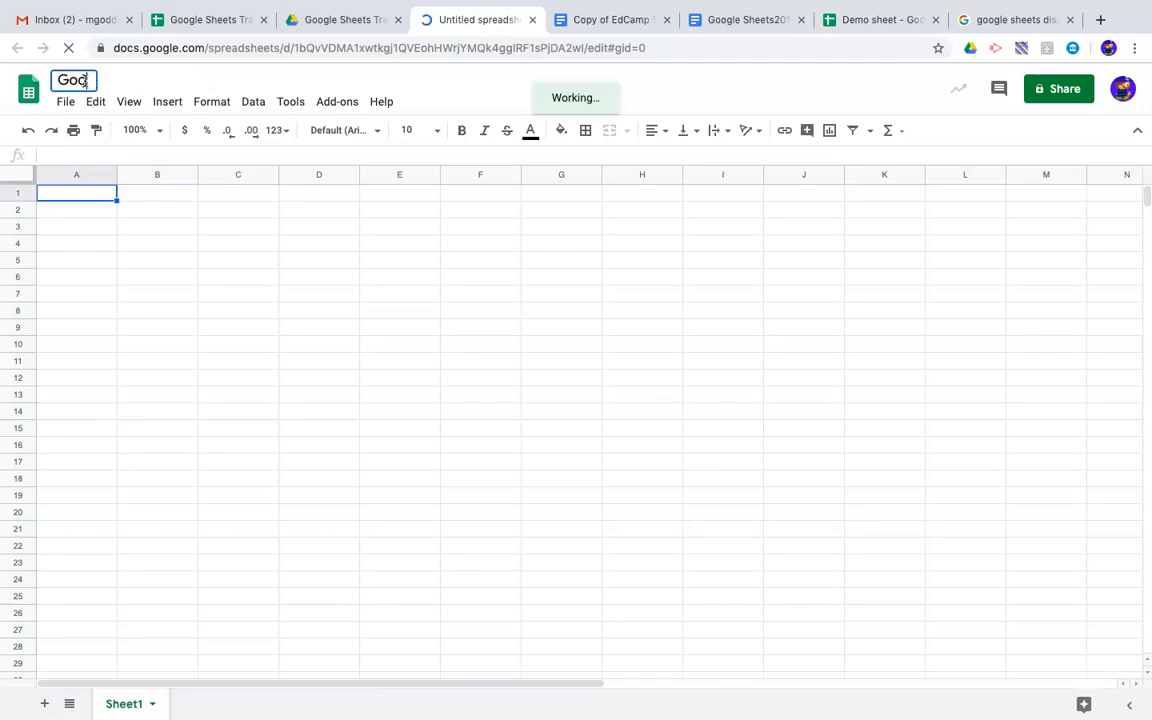
pyautogui.write('ogle Sheets Demo')
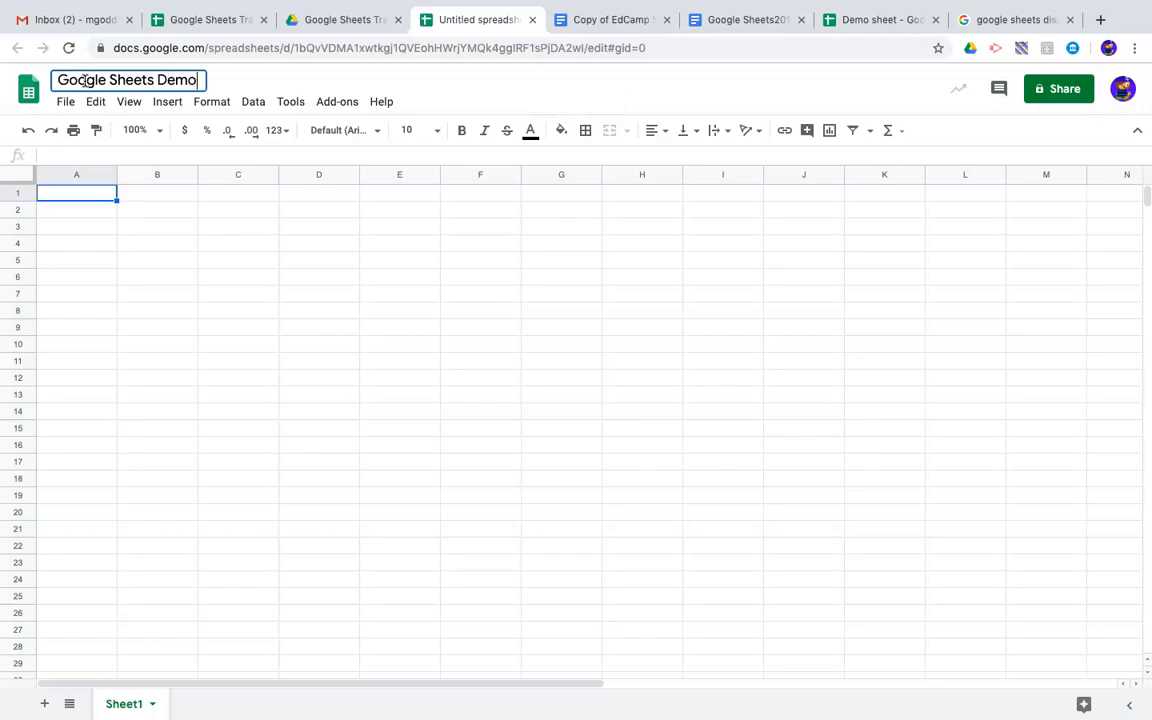
pyautogui.click(125, 239)
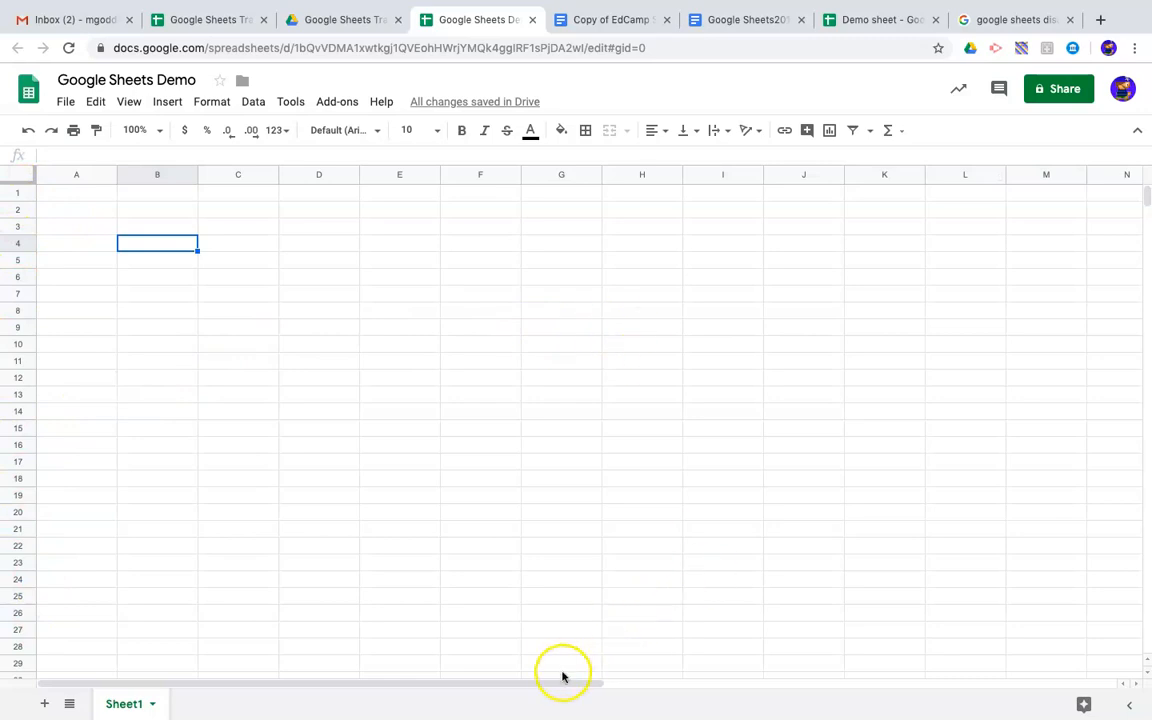
# Examine the sheet's columns through Z and the insert, delete and other options offered for columns Z and V
pyautogui.moveTo(560, 684); pyautogui.dragTo(1103, 658)
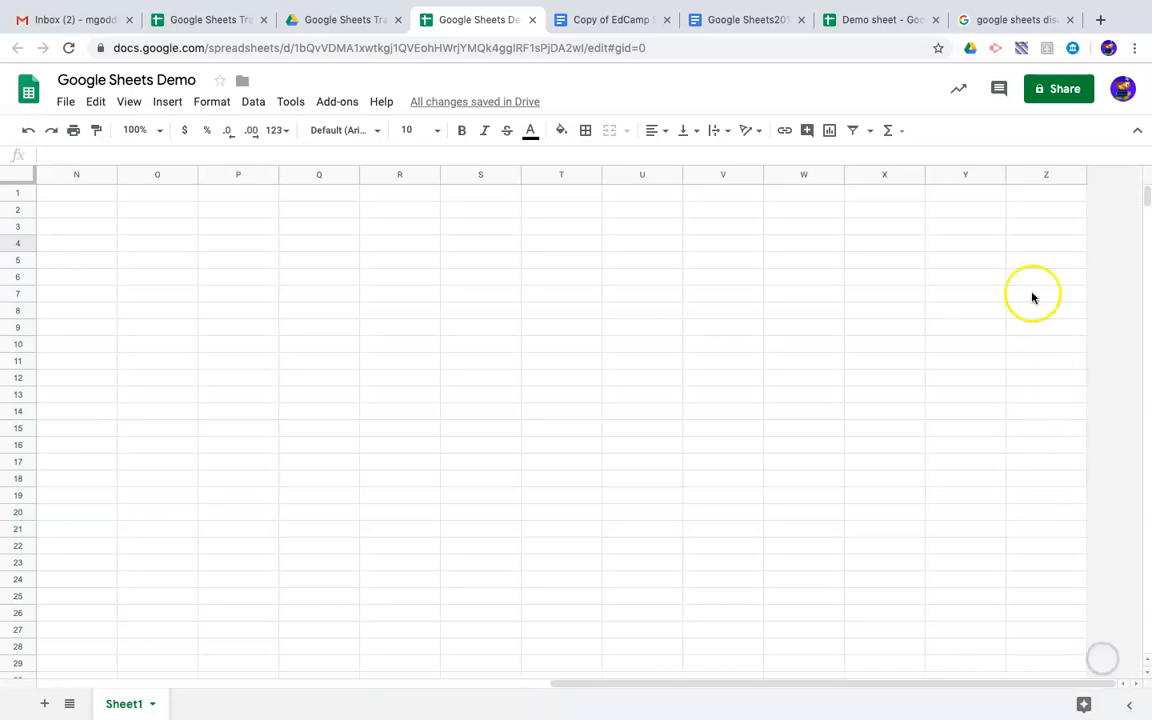
pyautogui.rightClick(1038, 176)
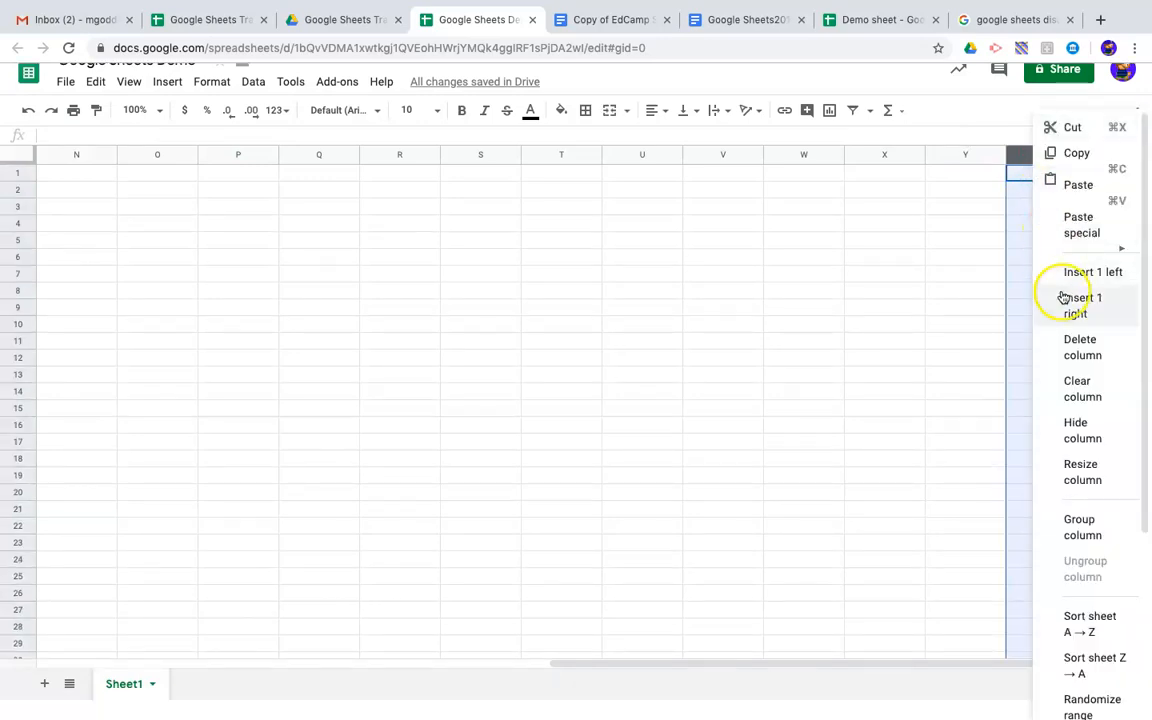
pyautogui.click(874, 163)
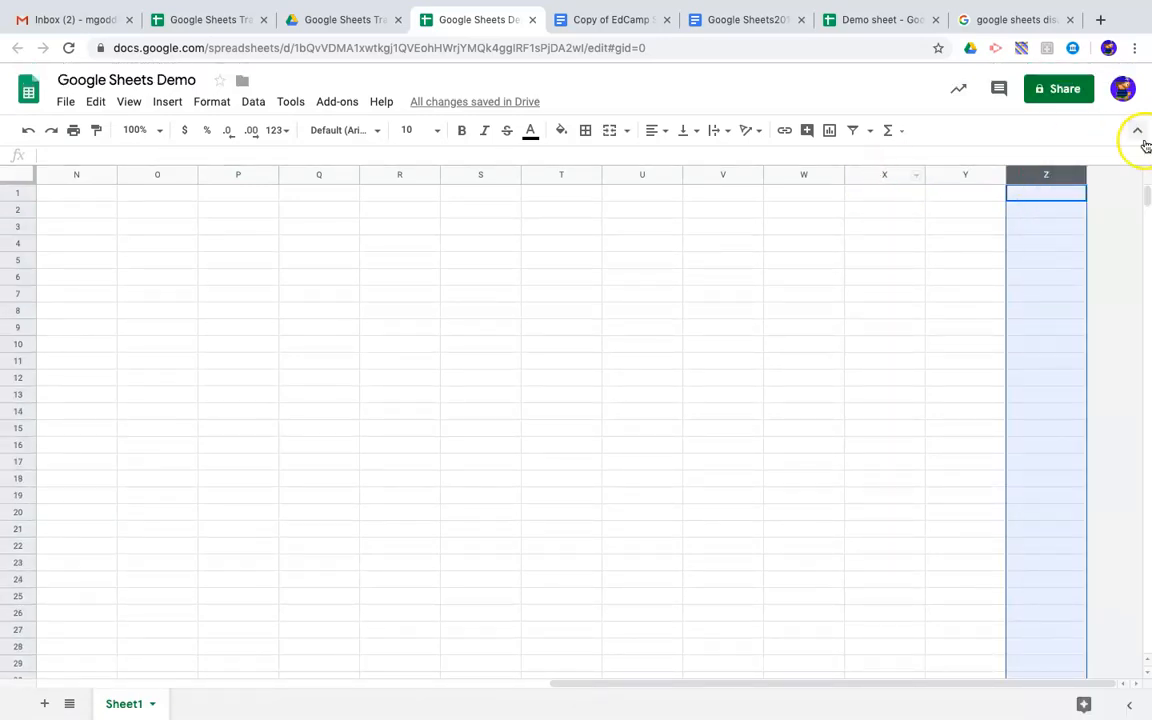
pyautogui.click(731, 182)
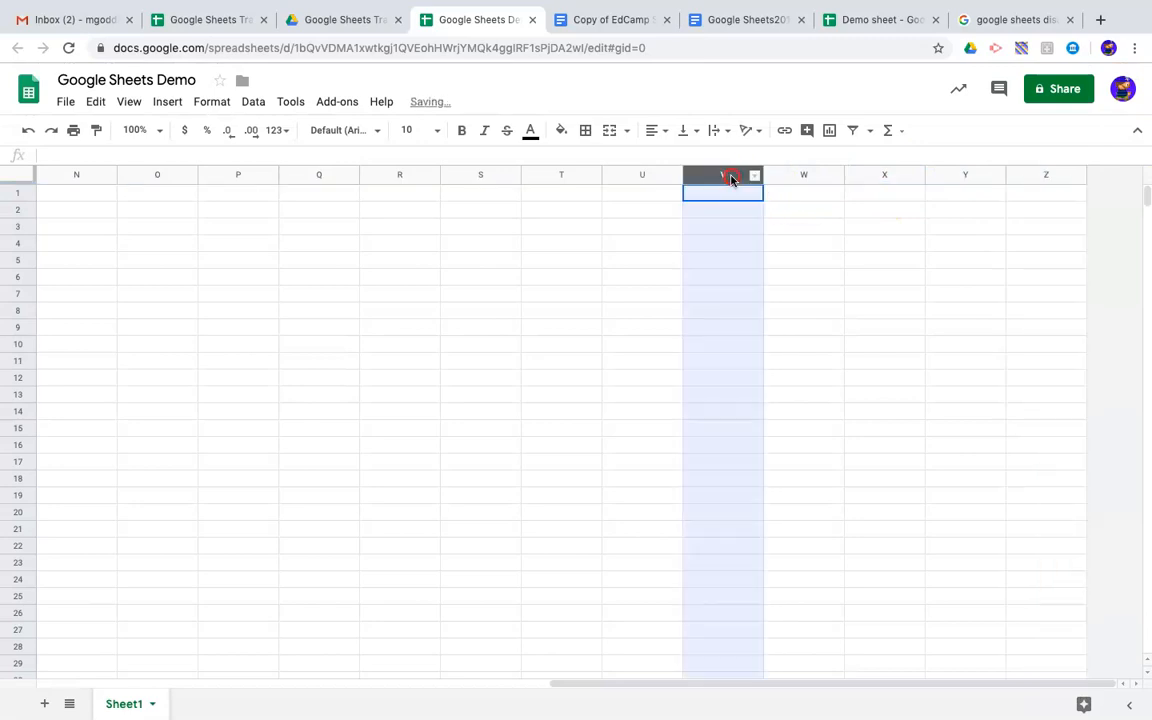
pyautogui.rightClick(730, 177)
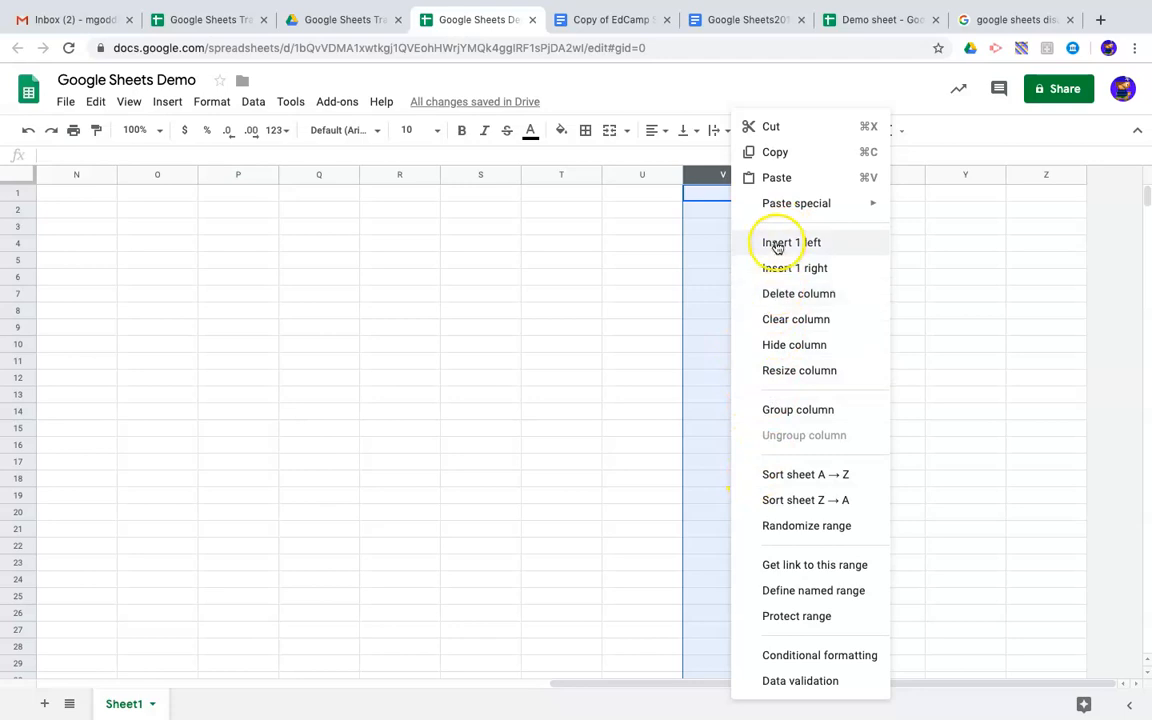
pyautogui.click(663, 227)
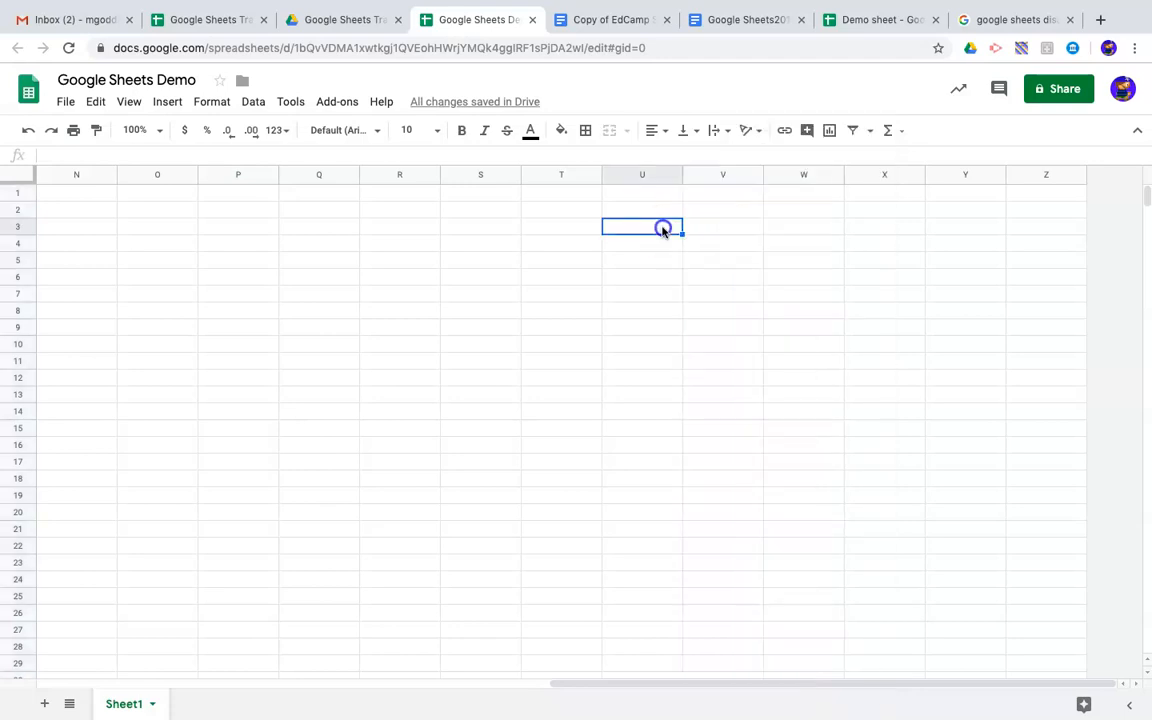
pyautogui.click(757, 178)
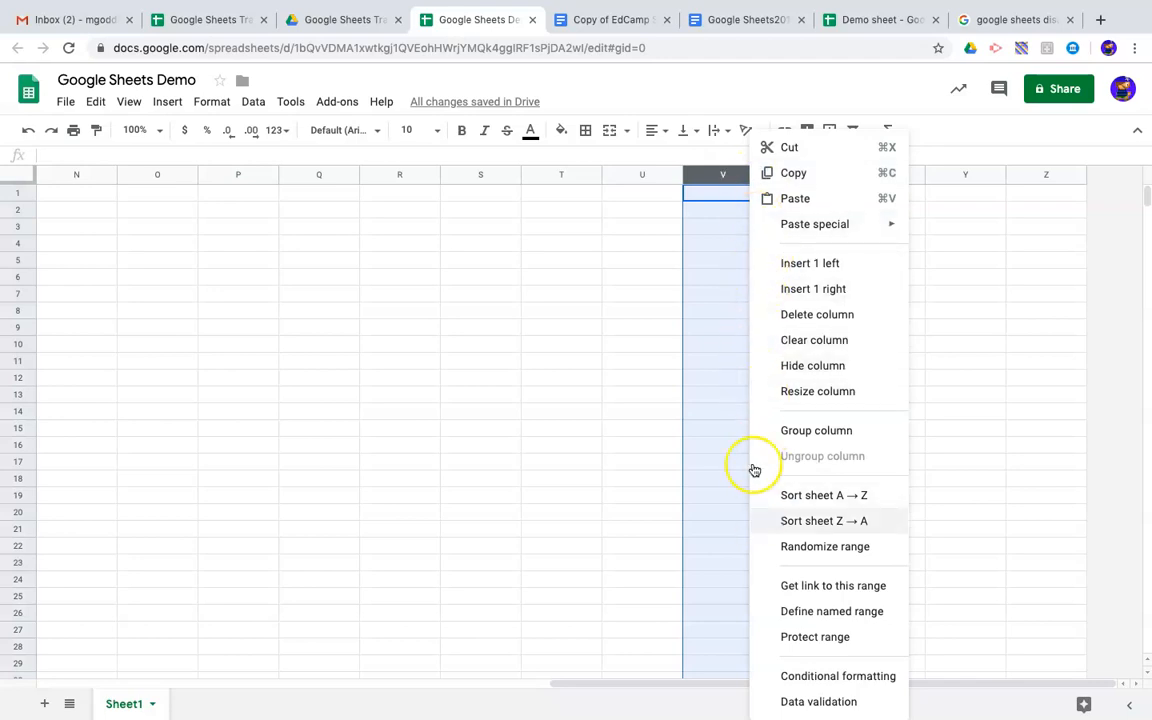
pyautogui.click(537, 294)
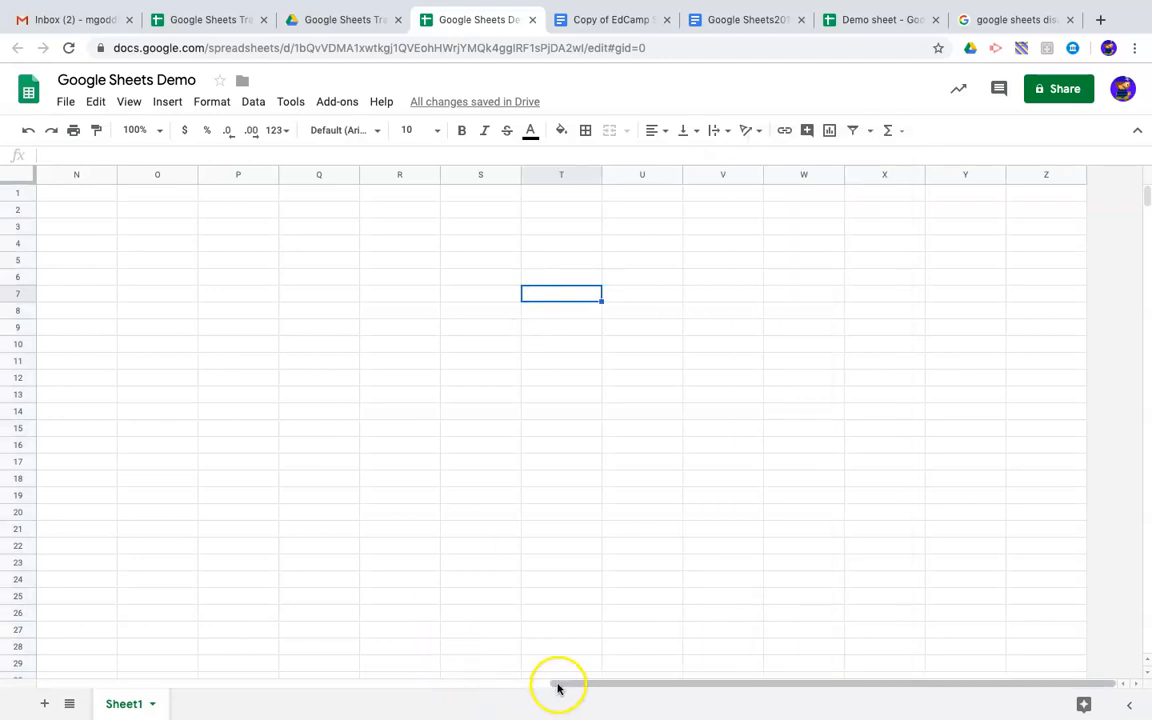
pyautogui.moveTo(528, 682); pyautogui.dragTo(36, 640)
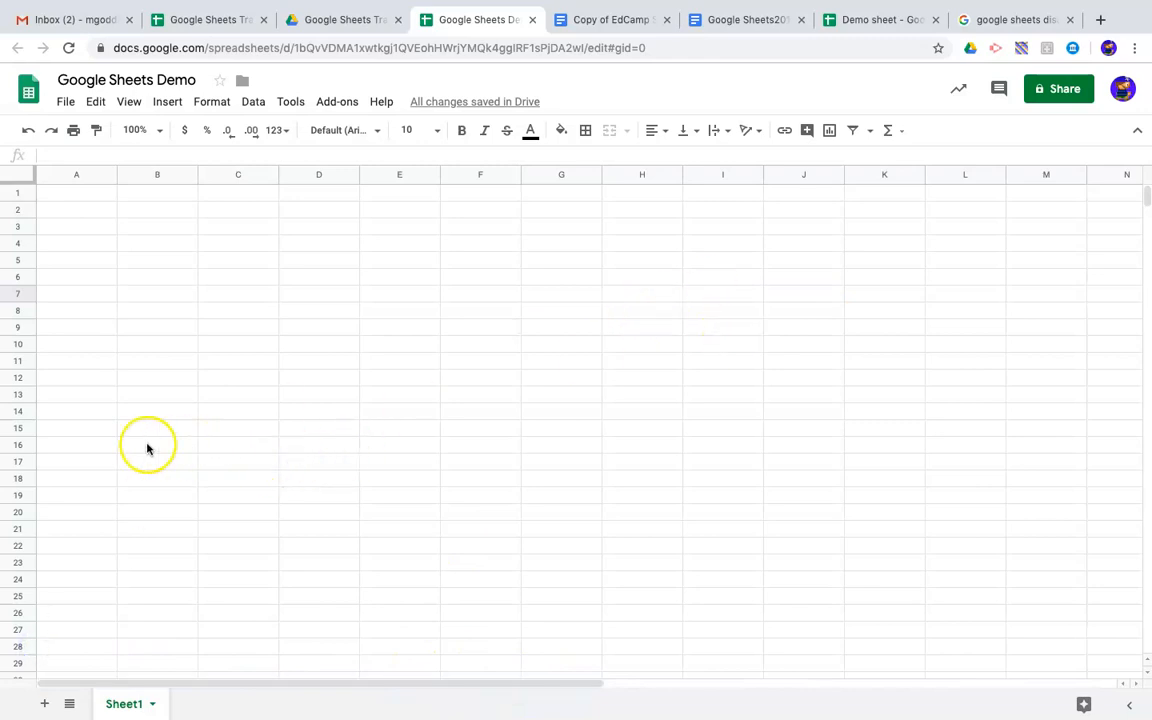
# Examine the sheet down to its last row and the insert and delete options offered for row 5
pyautogui.moveTo(1142, 198); pyautogui.dragTo(1146, 660)
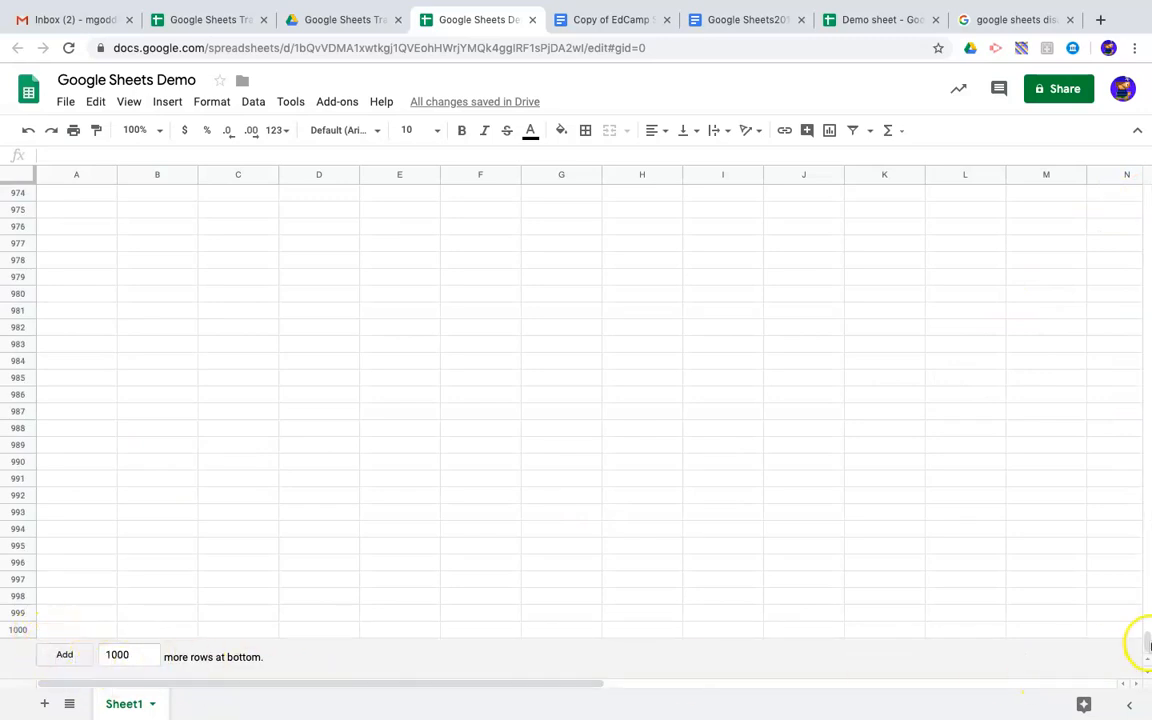
pyautogui.moveTo(1143, 645); pyautogui.dragTo(1140, 193)
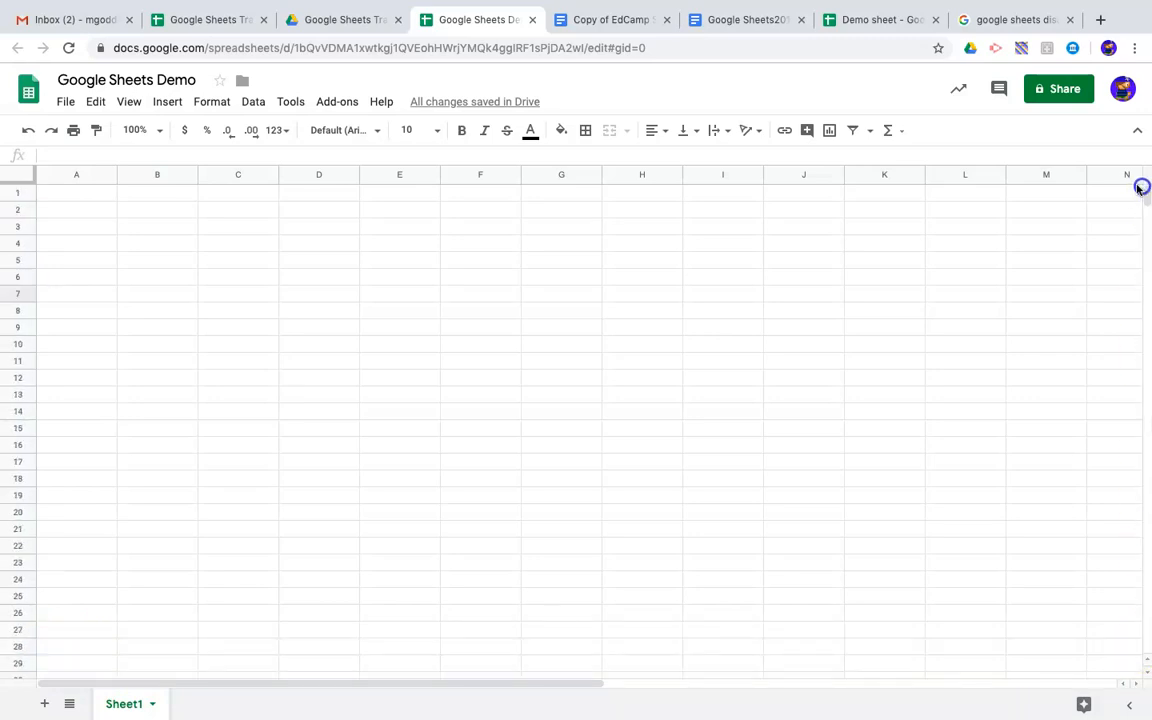
pyautogui.rightClick(20, 262)
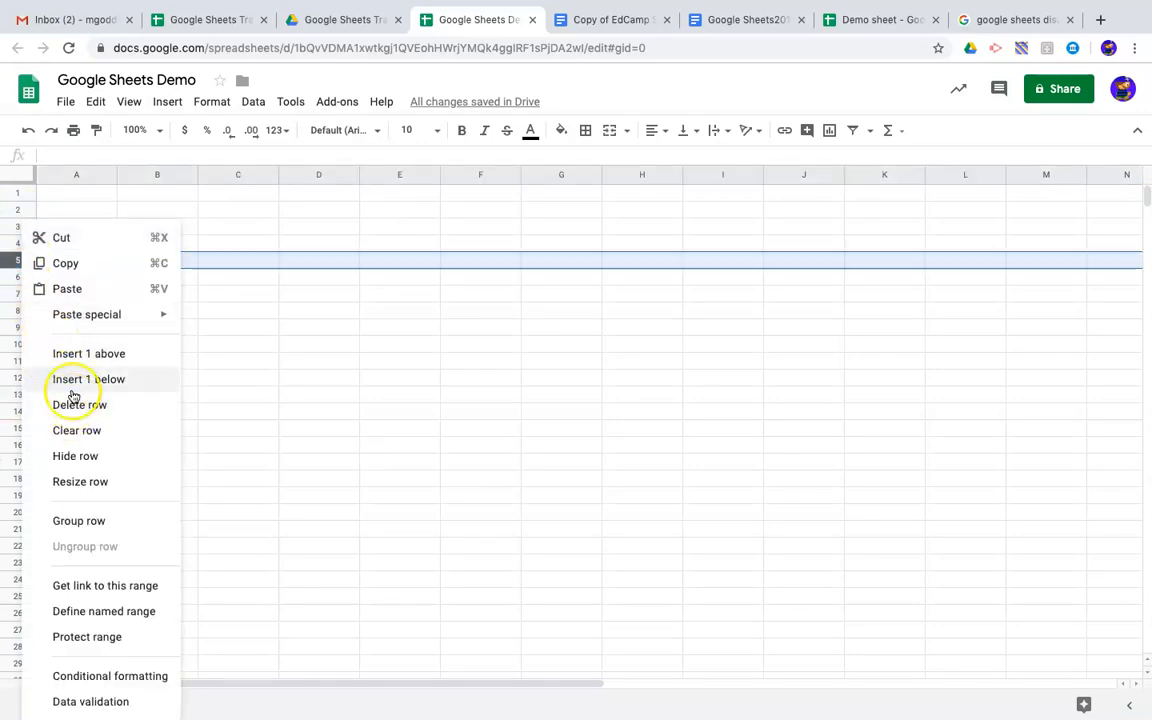
pyautogui.click(251, 346)
pyautogui.click(175, 247)
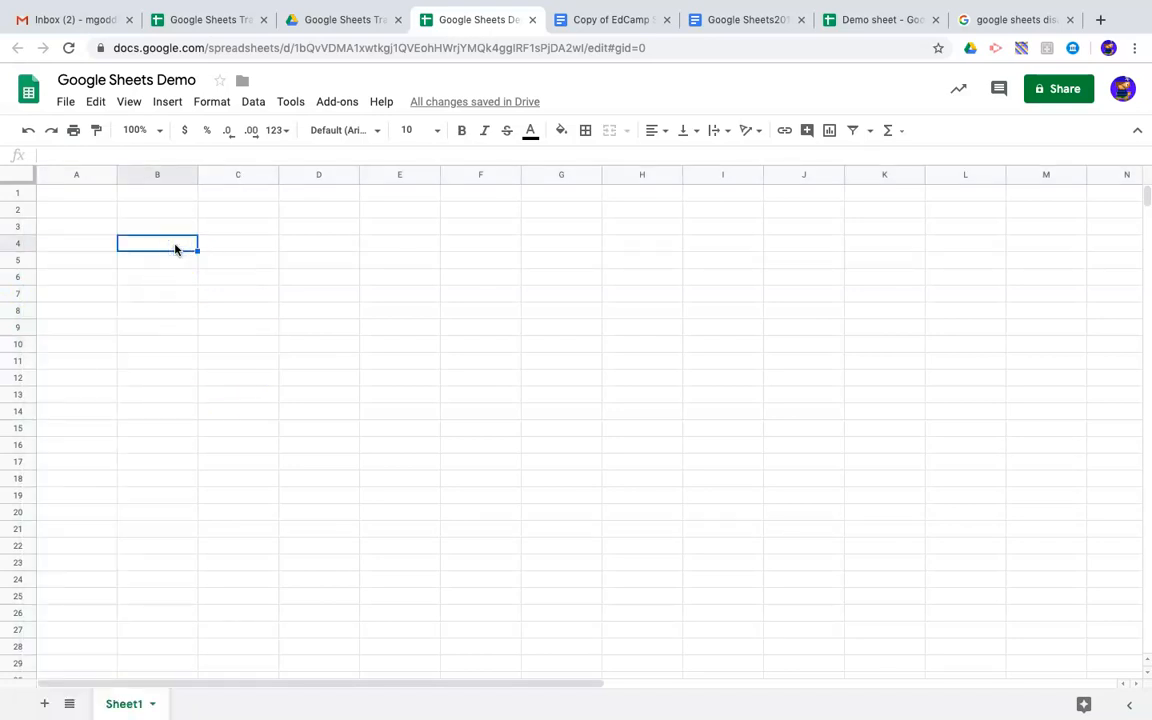
pyautogui.click(242, 229)
pyautogui.click(243, 358)
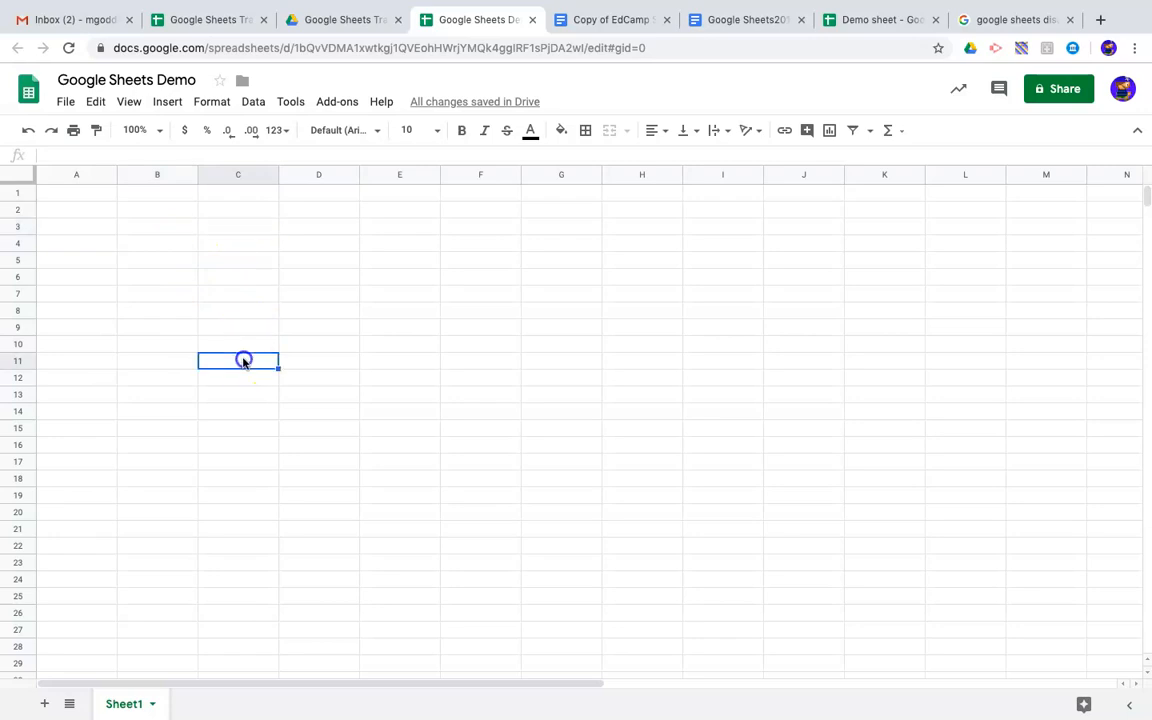
pyautogui.click(487, 285)
pyautogui.click(620, 360)
pyautogui.moveTo(196, 257); pyautogui.dragTo(572, 463)
pyautogui.moveTo(337, 247); pyautogui.dragTo(337, 463)
pyautogui.click(250, 340)
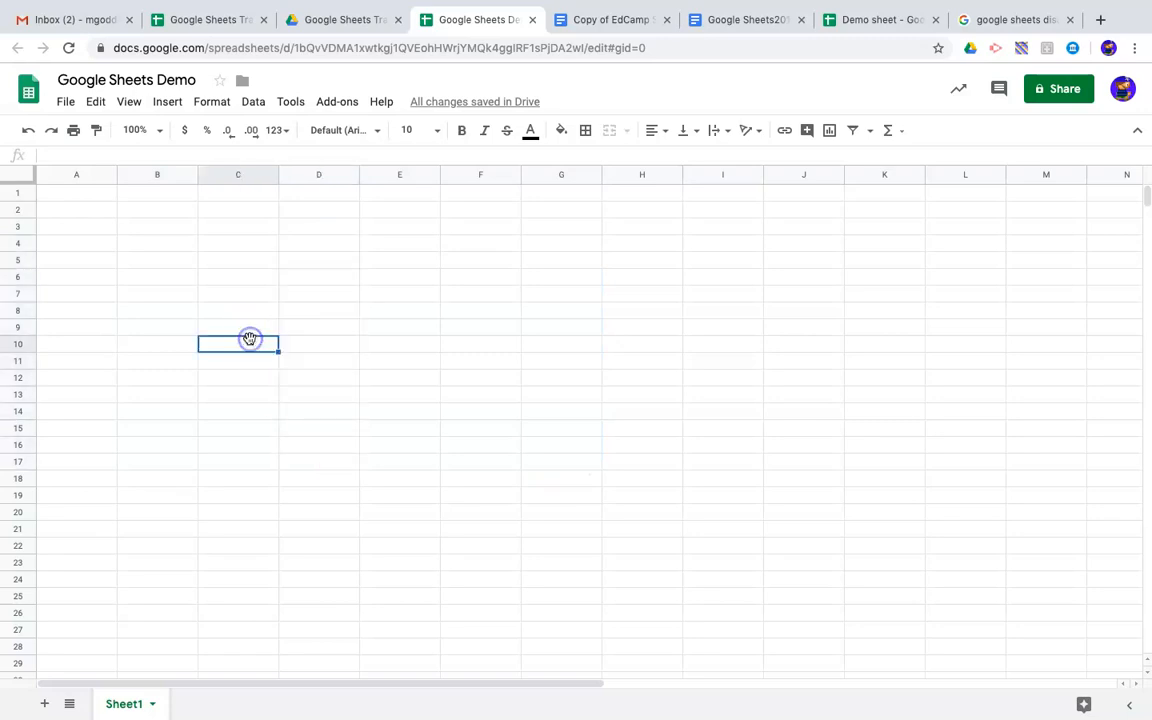
pyautogui.click(166, 272)
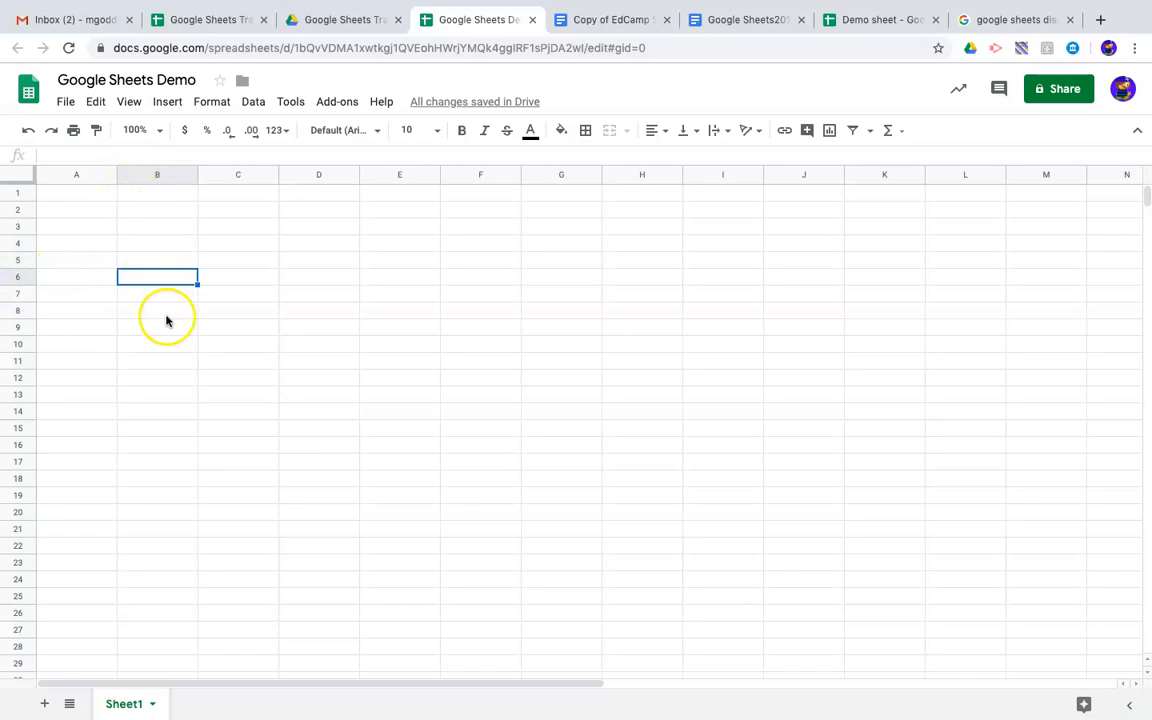
# Enter "hello world!" in cell C4, 42 in C5 and 99 in C6
pyautogui.click(218, 242)
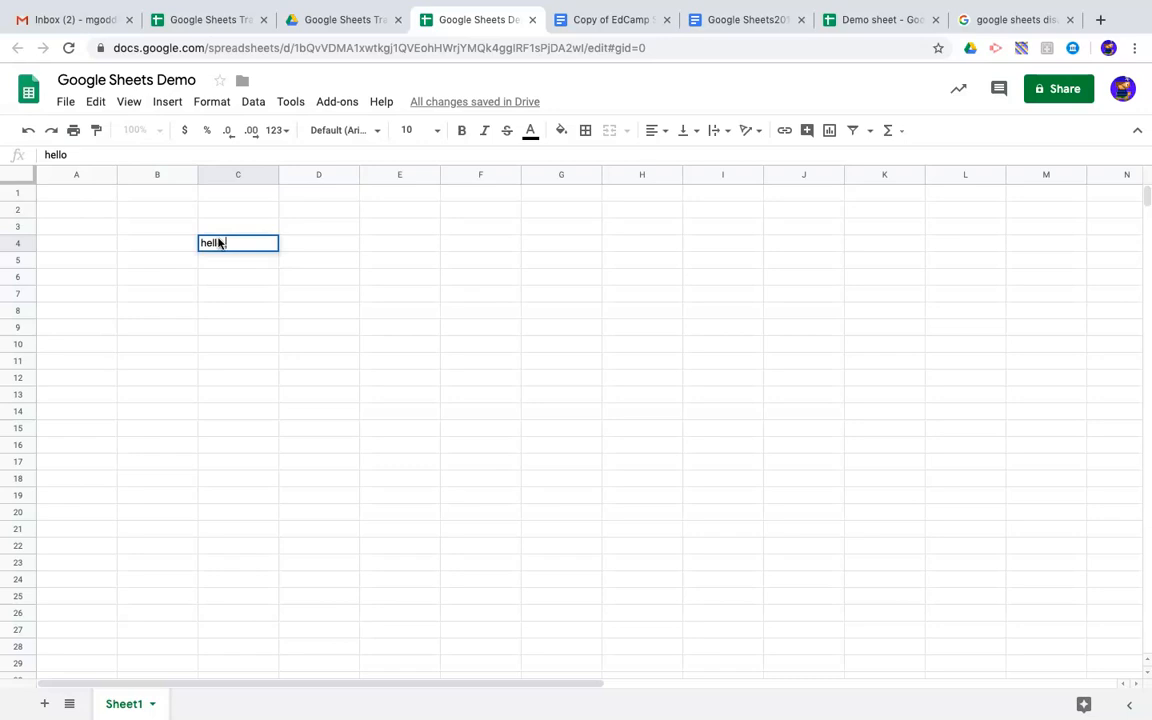
pyautogui.press('Return')
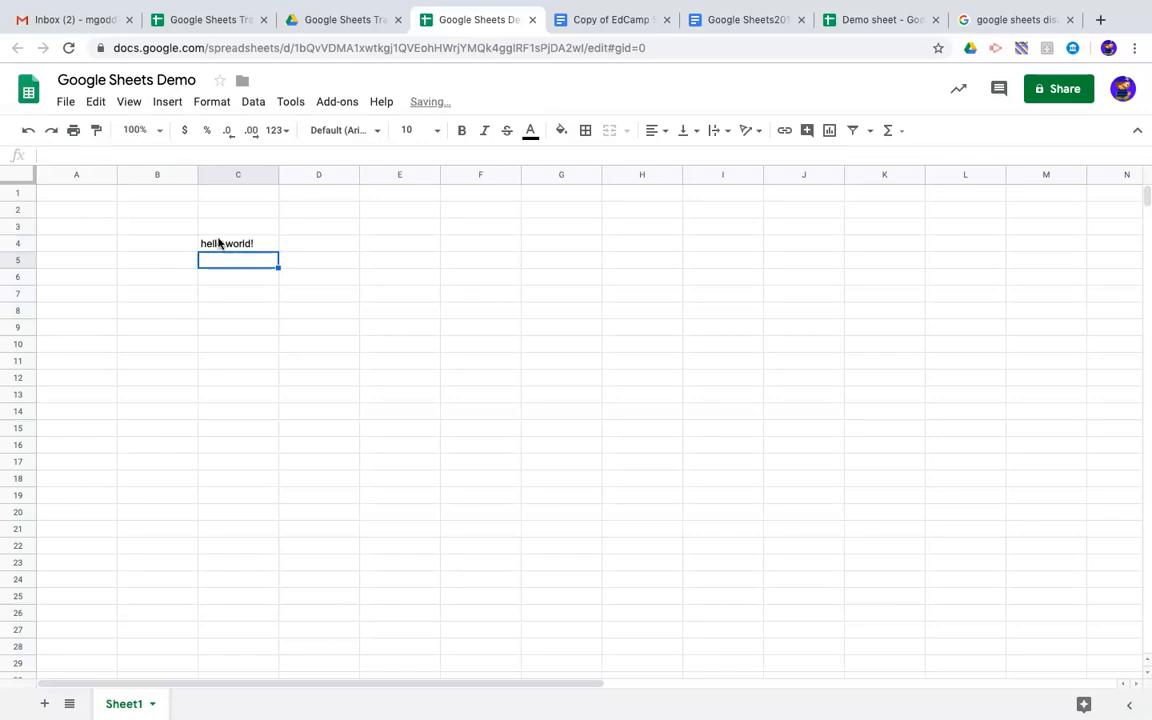
pyautogui.write('42')
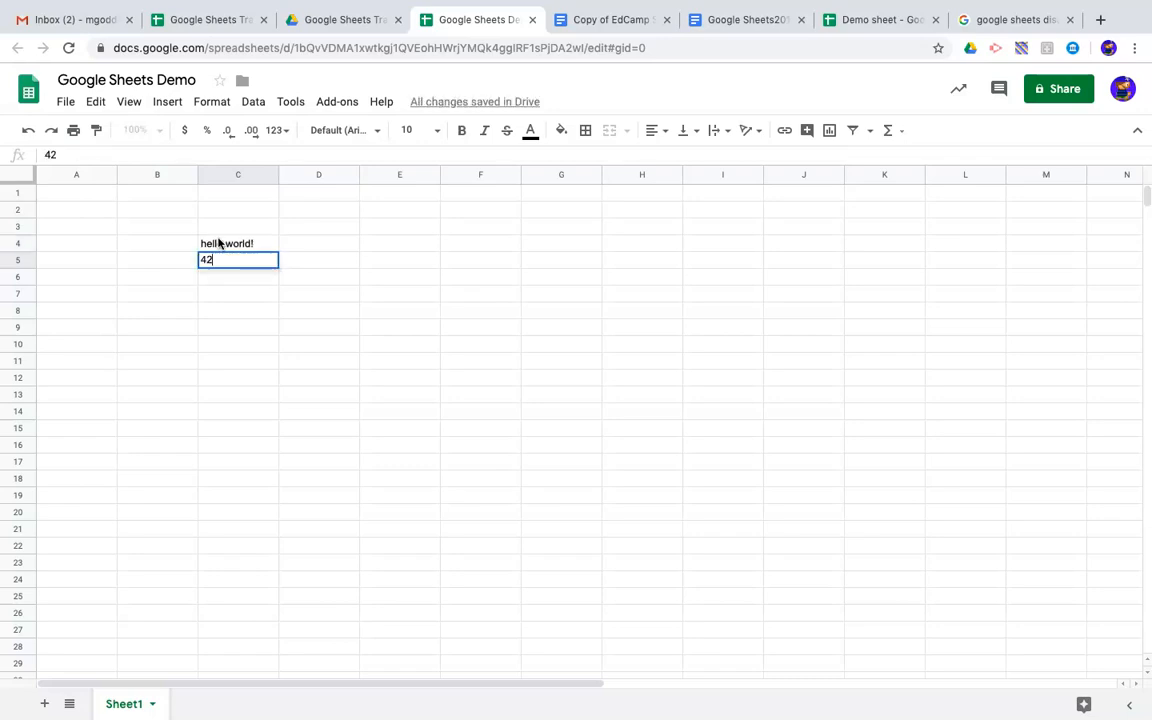
pyautogui.press('Return')
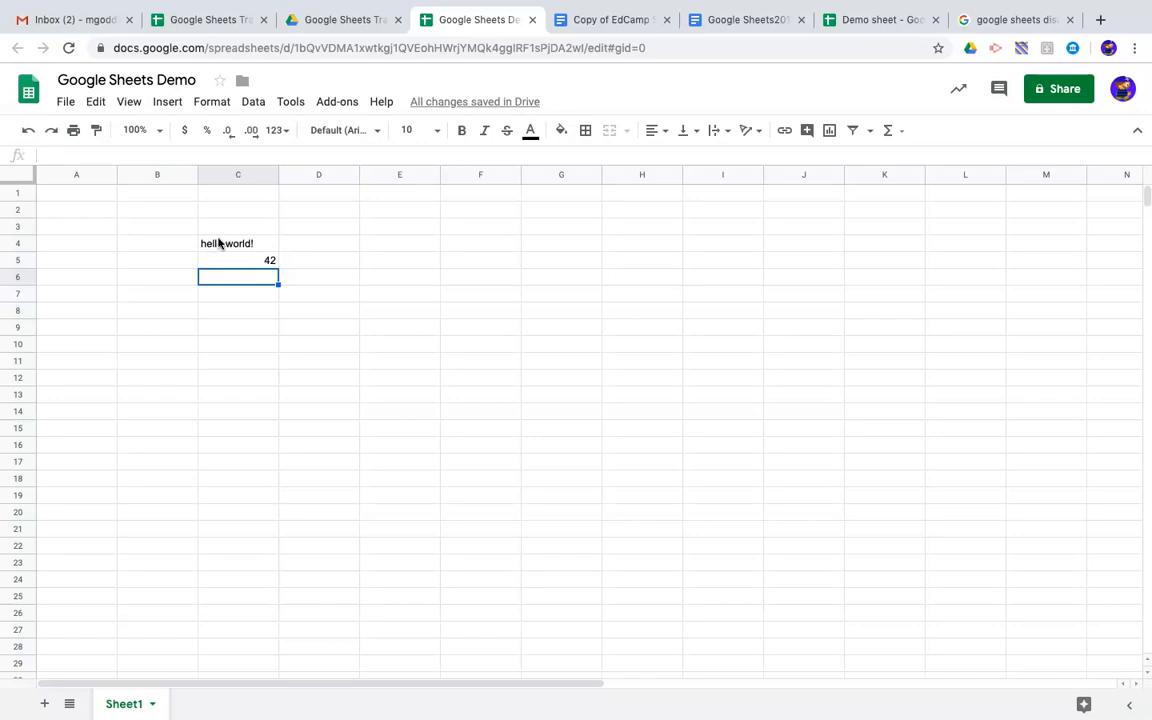
pyautogui.press('Return')
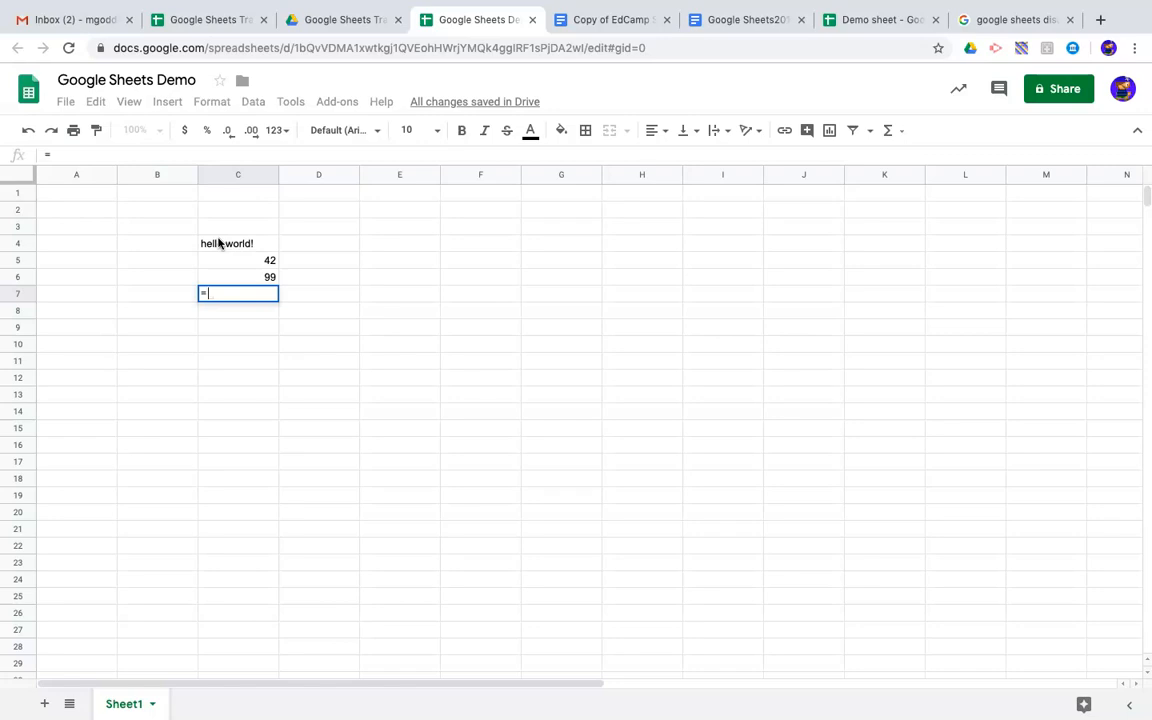
# Complete the formula =5+7 in cell C7
pyautogui.write('5')
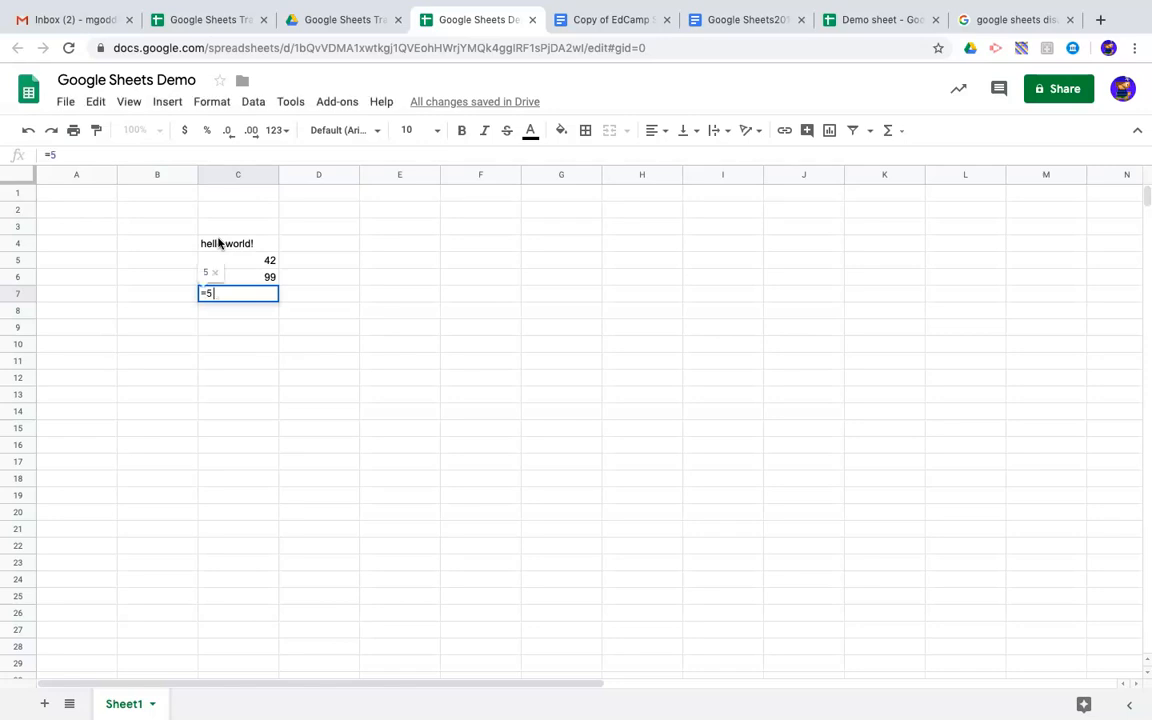
pyautogui.write('+')
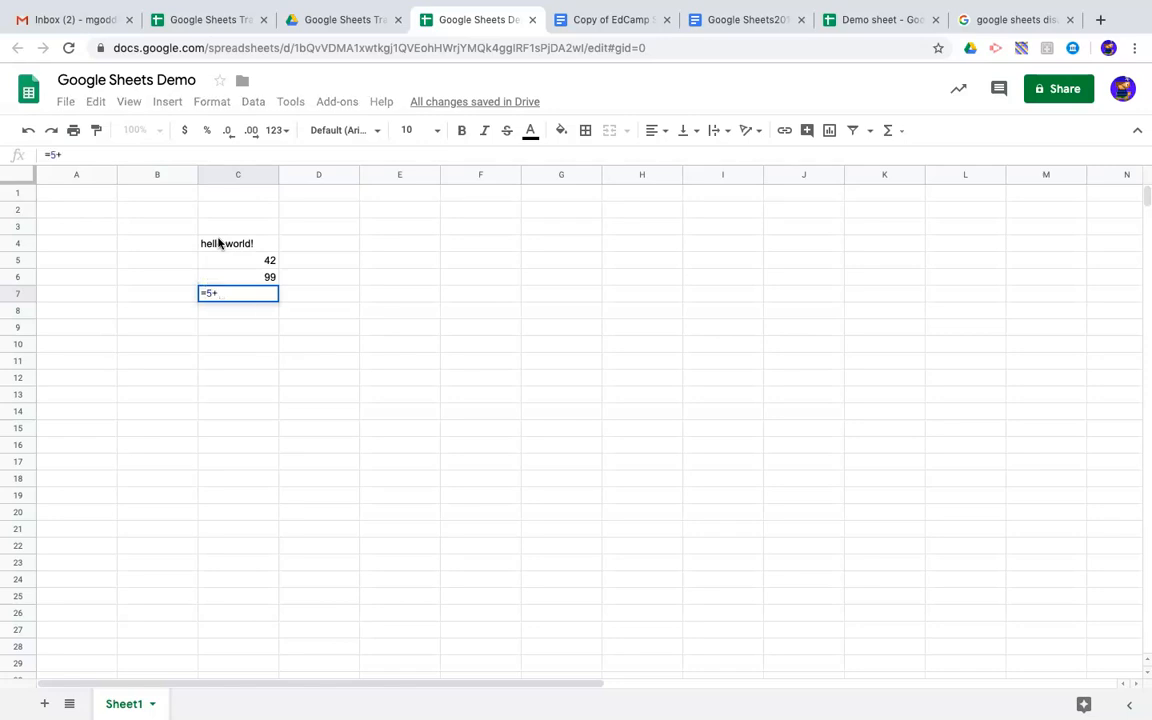
pyautogui.write('7')
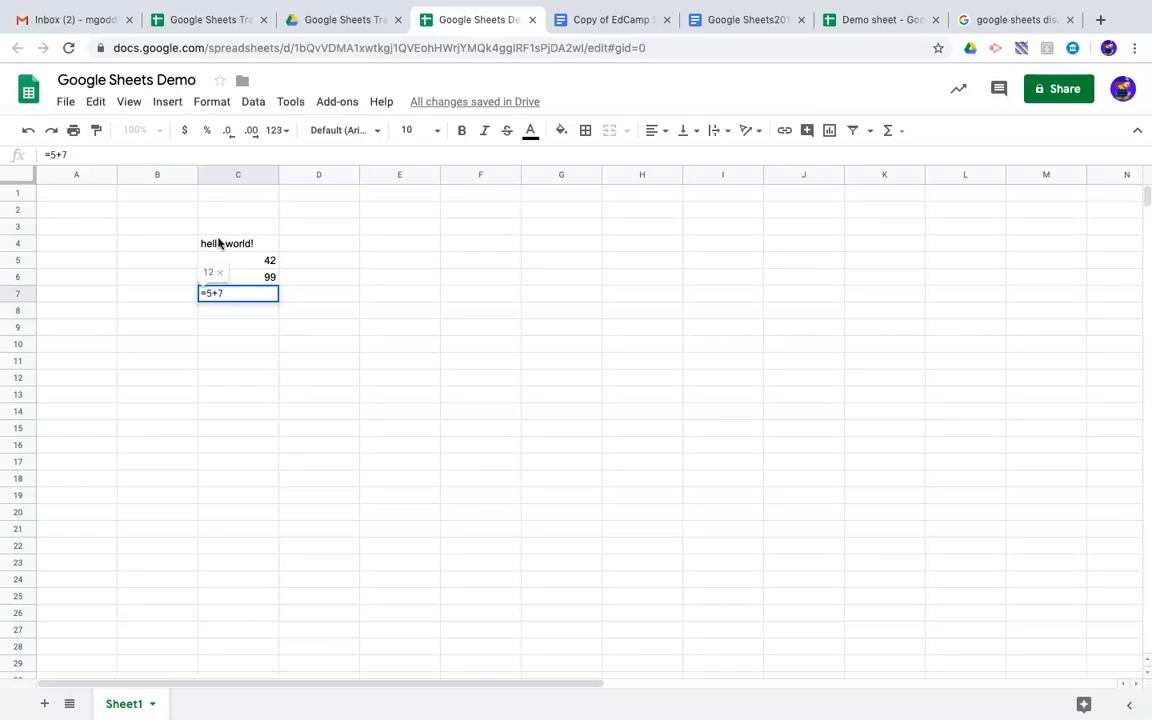
pyautogui.press('Return')
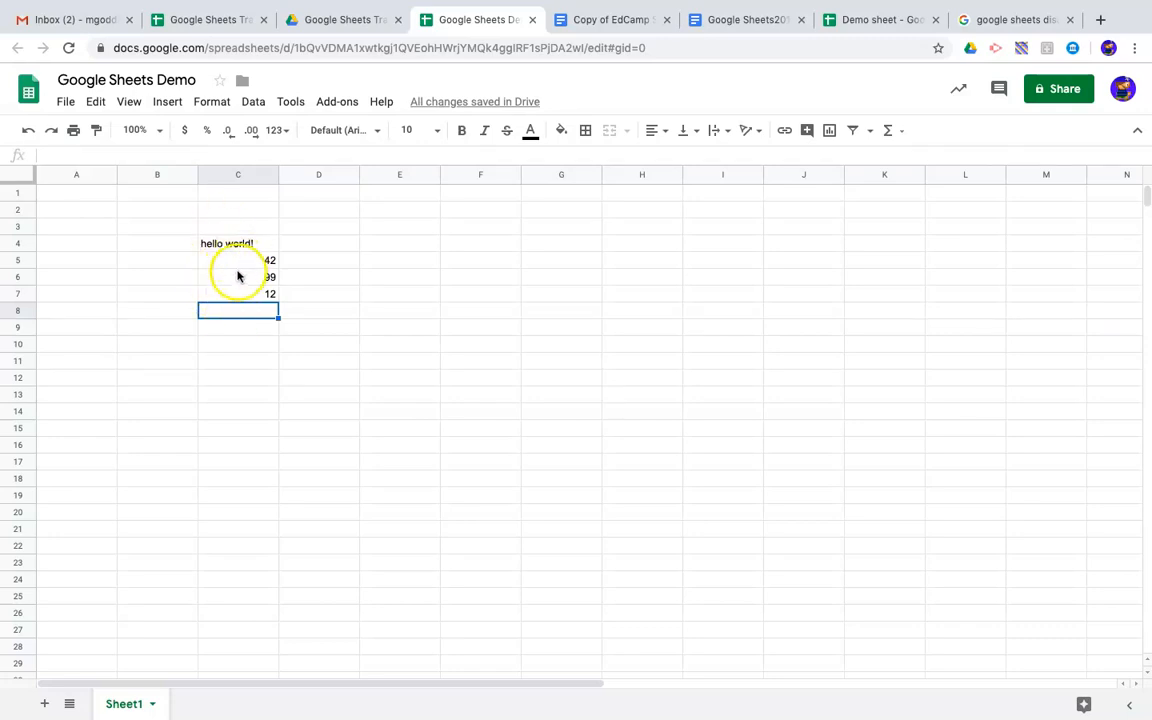
# Enter the formula =C5+C6 in cell C8 by referencing the two number cells, and review which cells it refers to
pyautogui.write('=')
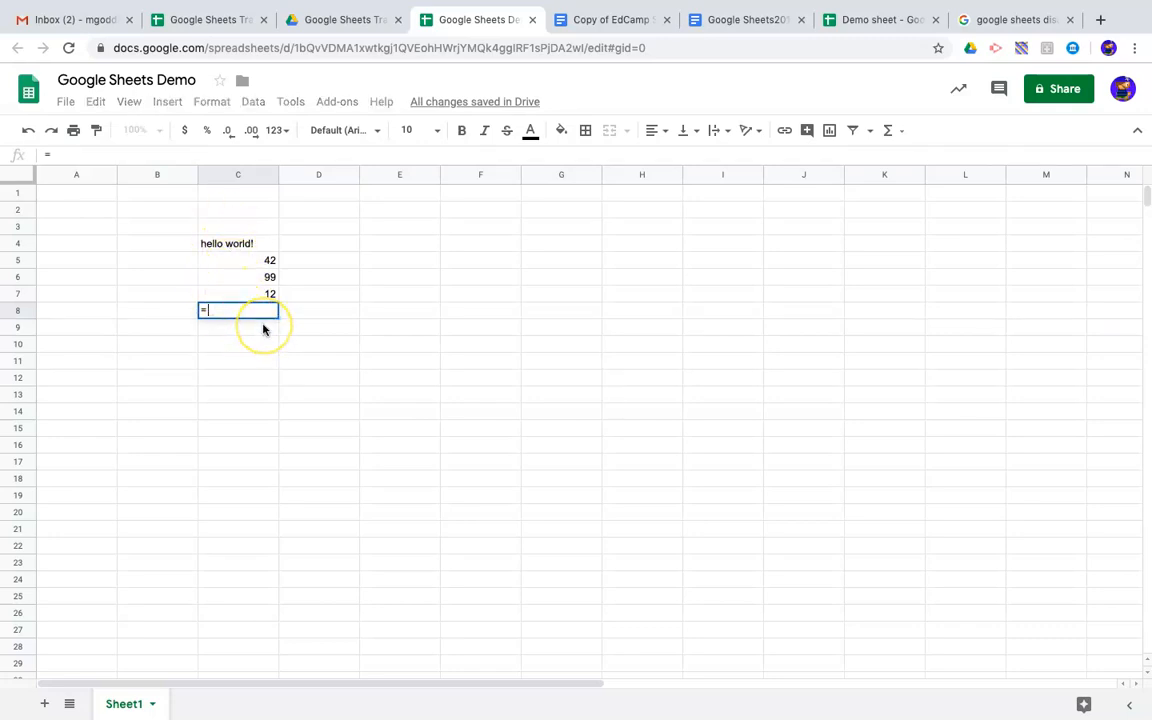
pyautogui.click(256, 266)
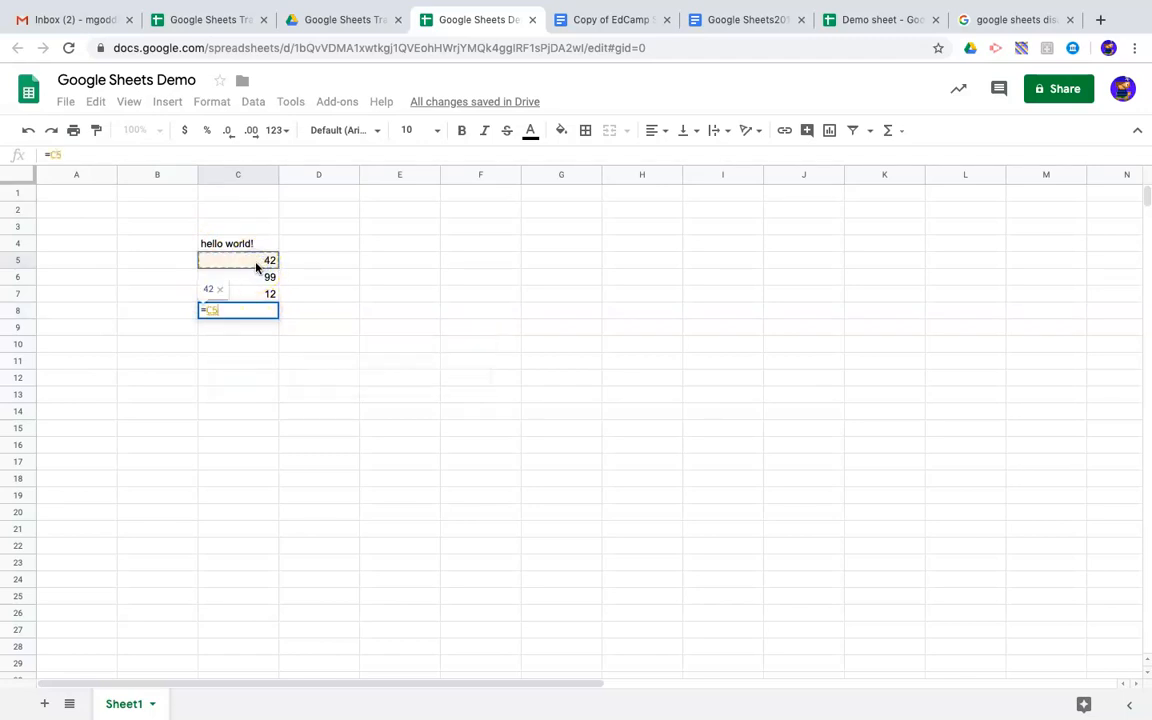
pyautogui.write('+')
pyautogui.click(256, 280)
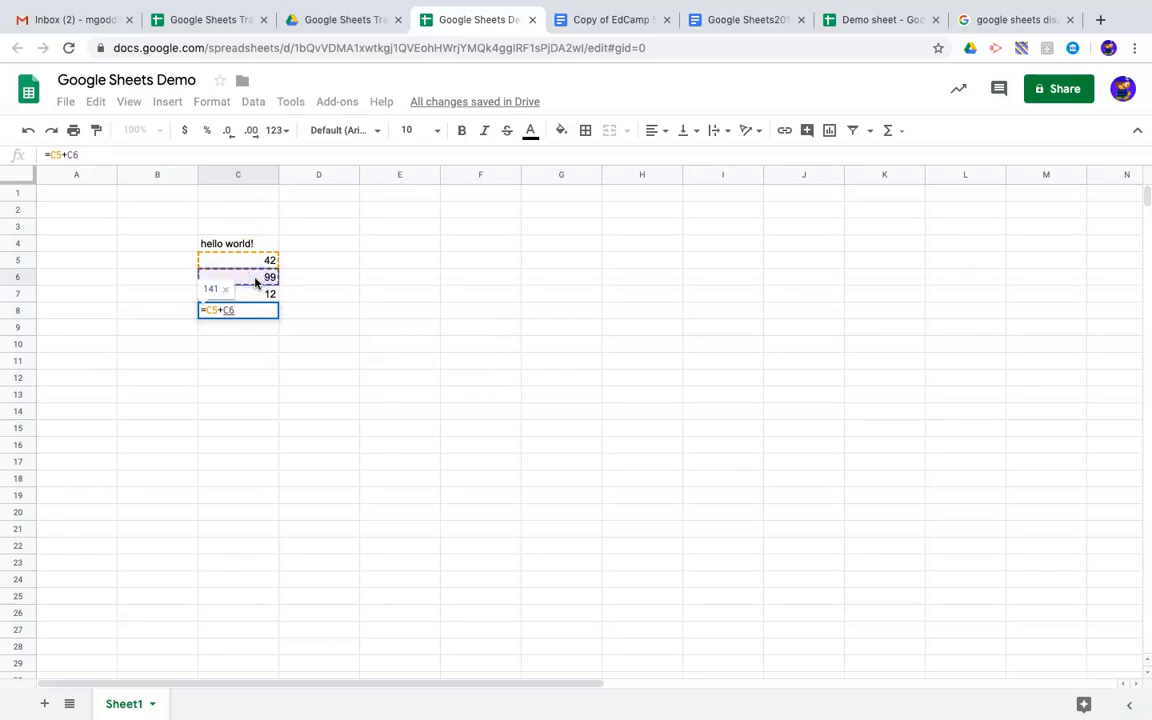
pyautogui.press('Return')
pyautogui.click(255, 294)
pyautogui.click(251, 312)
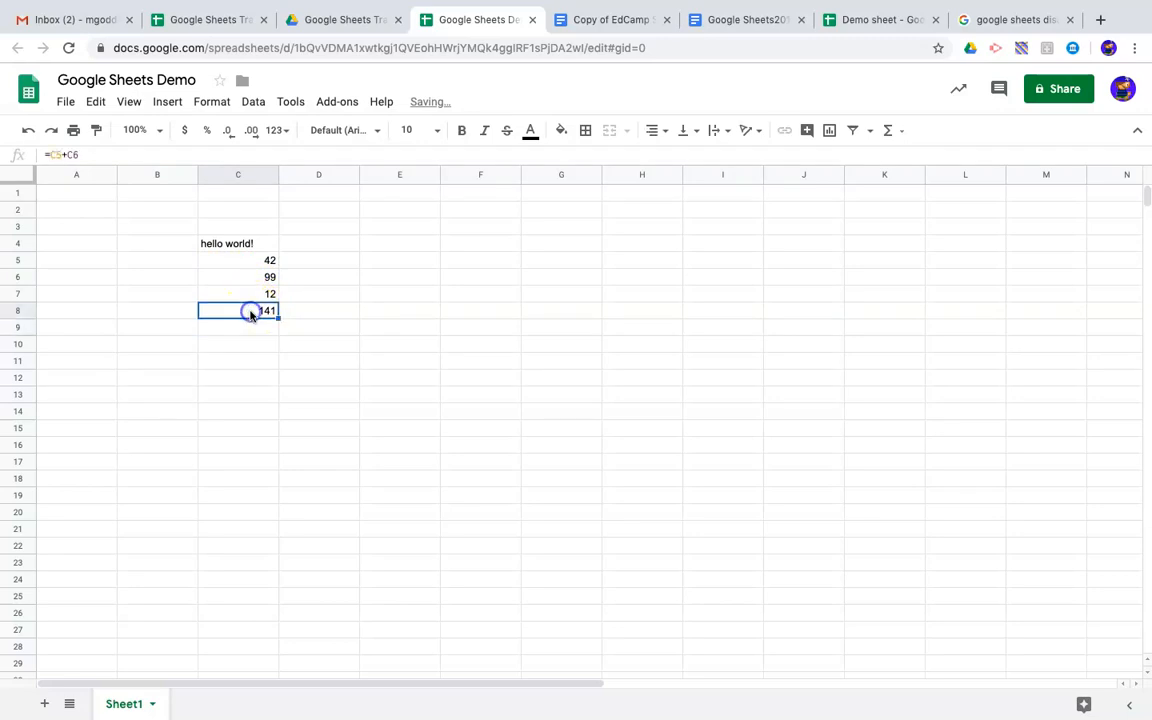
pyautogui.click(256, 316)
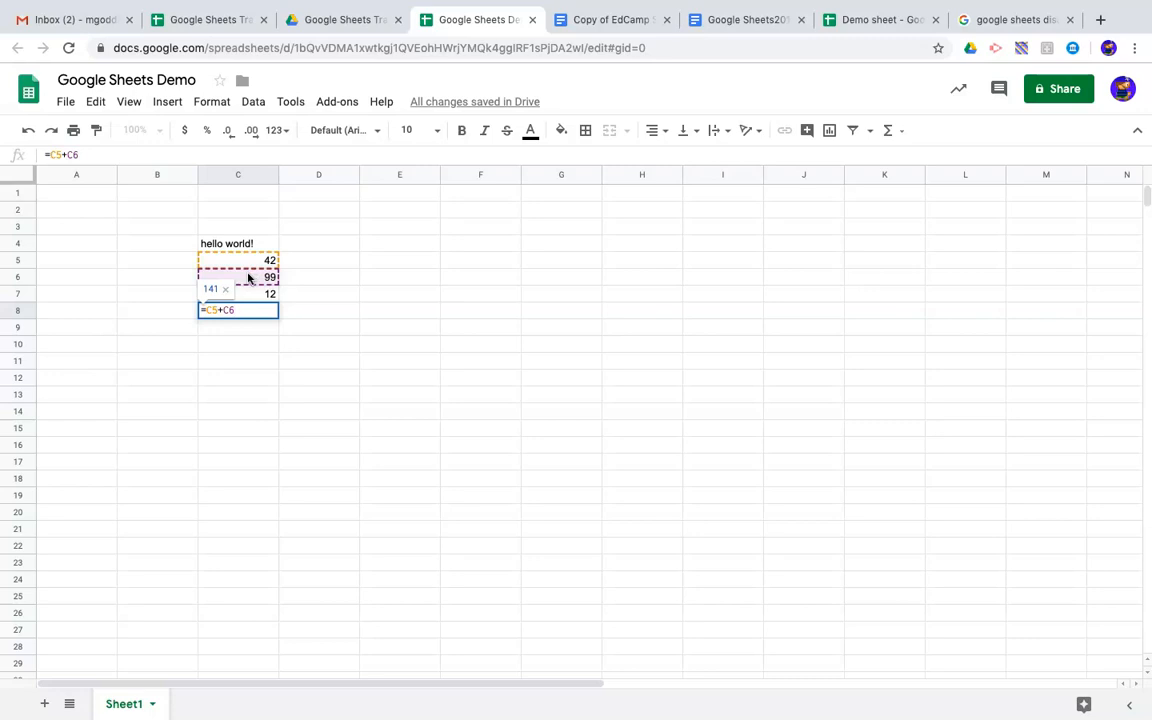
pyautogui.click(257, 309)
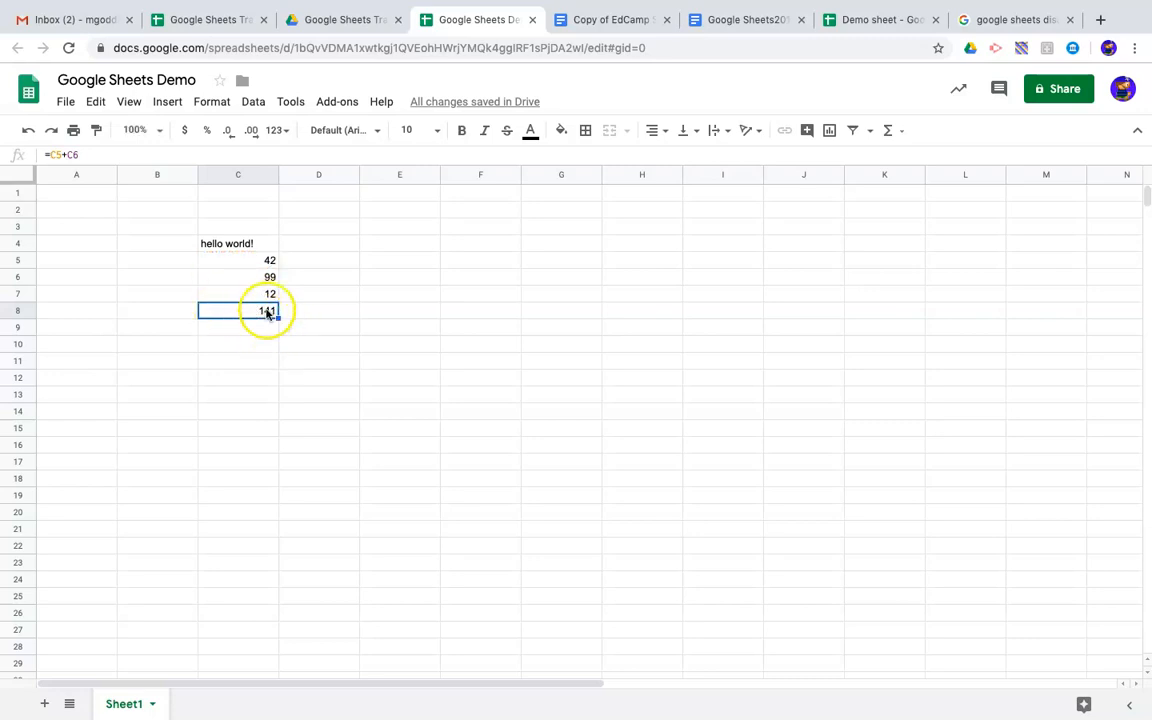
# Change the number in cell C5 to 1 to test the sum formula in C8
pyautogui.click(268, 260)
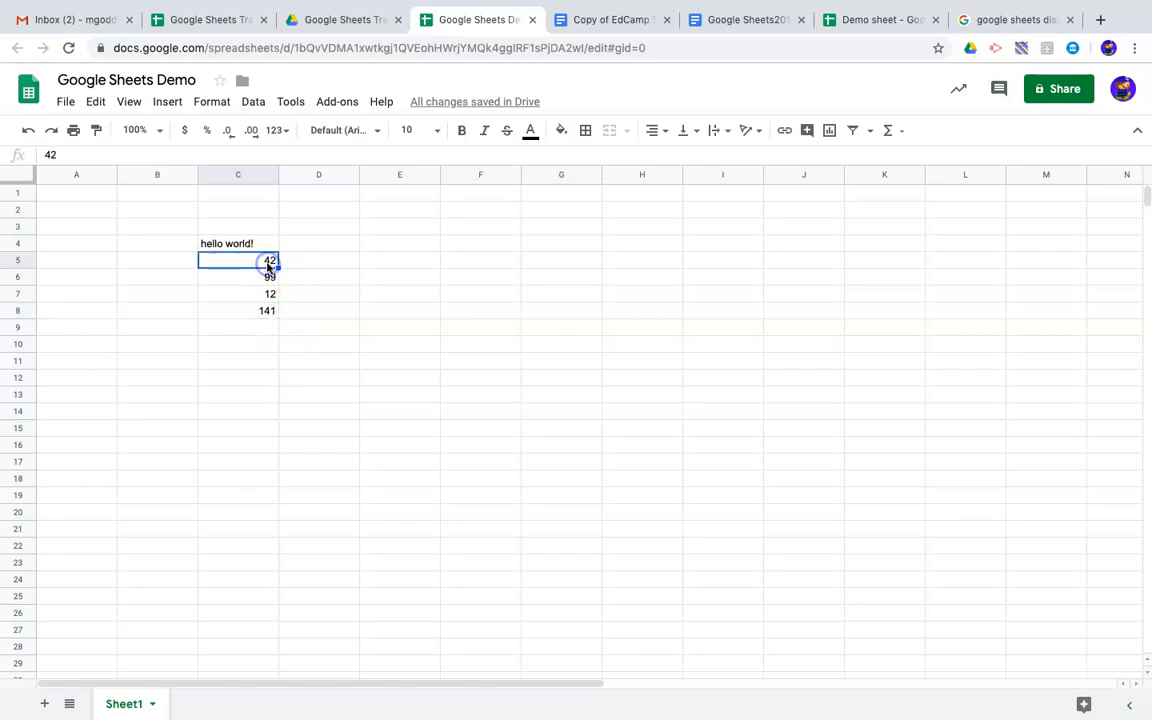
pyautogui.write('1')
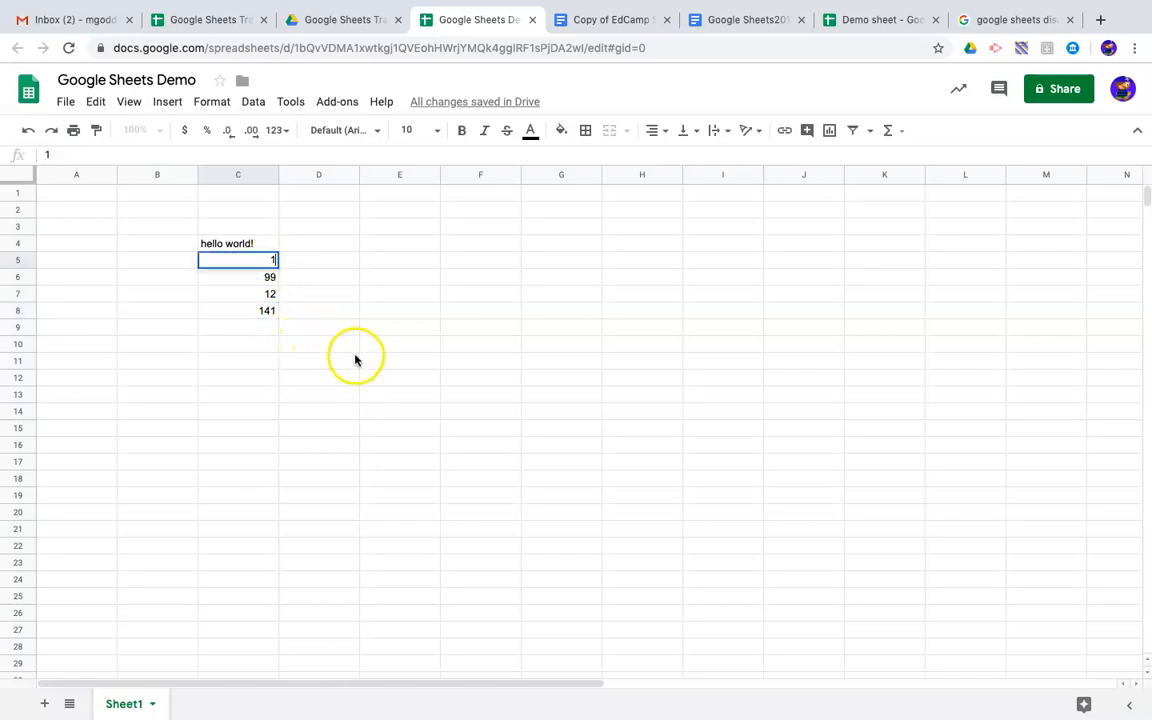
pyautogui.press('Return')
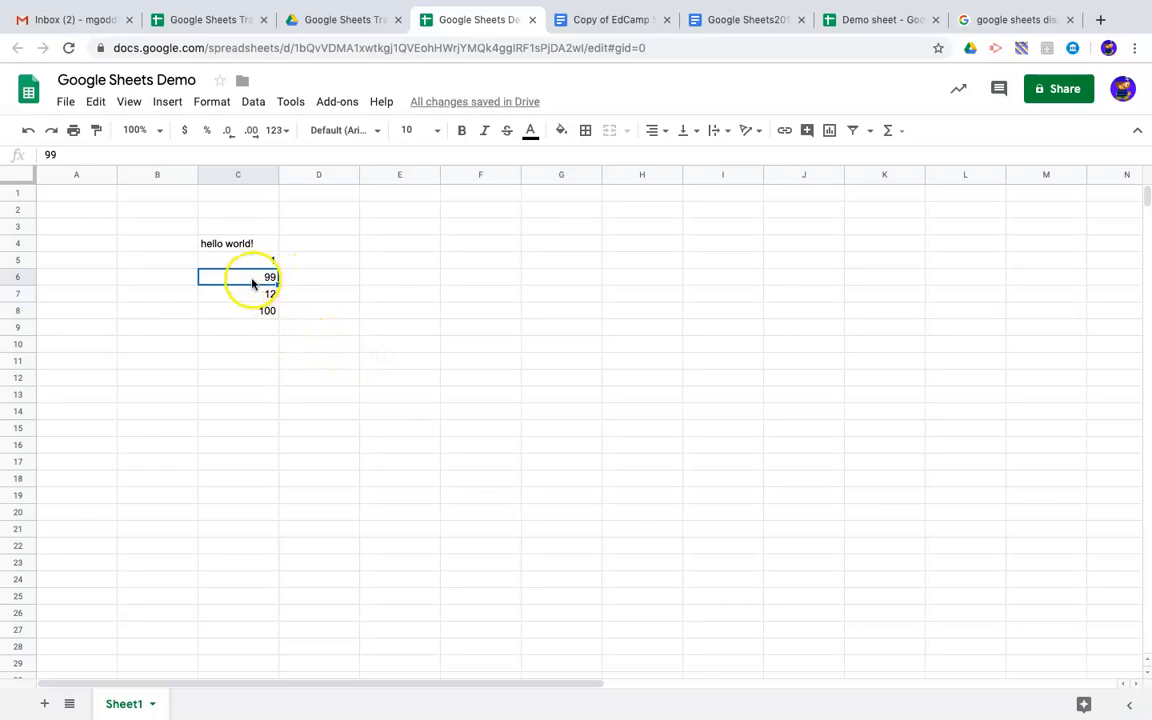
# Clear the formula from cell C7 and set cell C5 to 12, checking the sum formula in C8
pyautogui.click(245, 295)
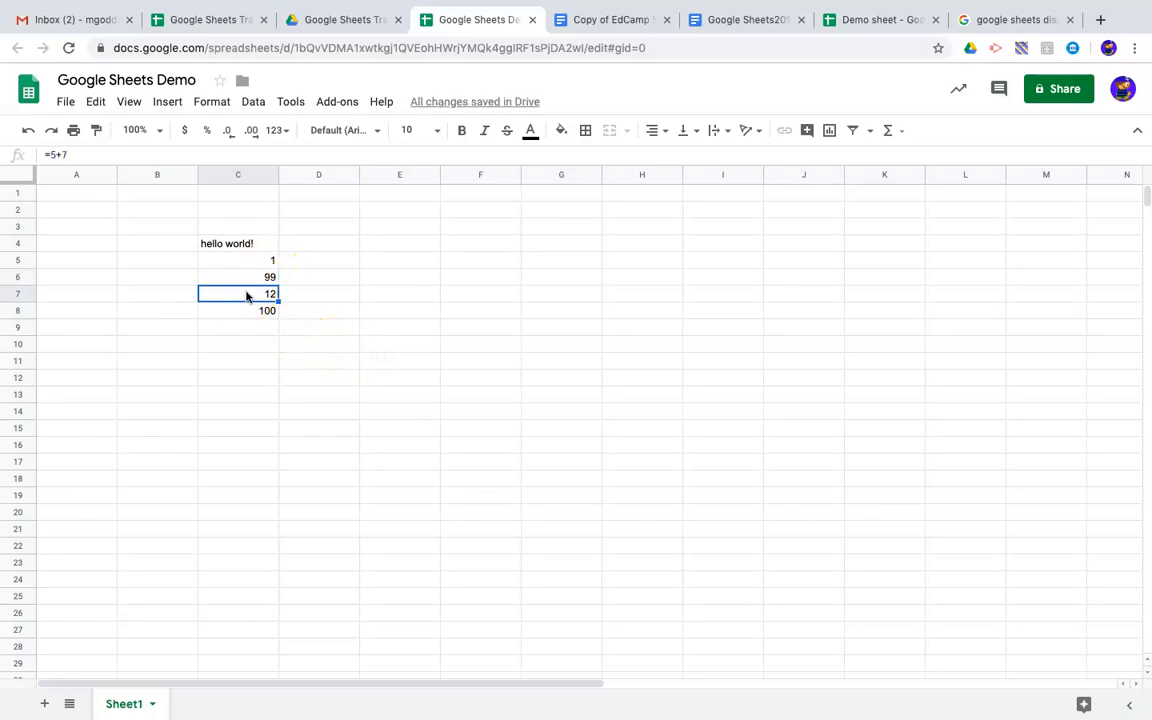
pyautogui.press('Delete')
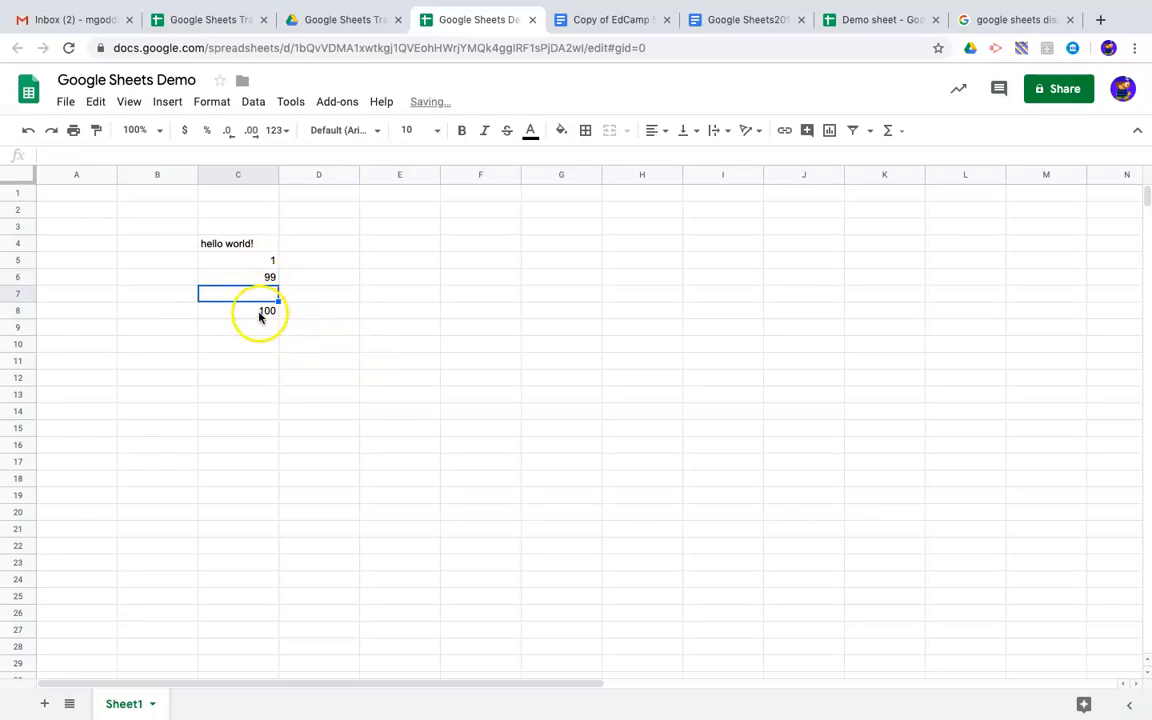
pyautogui.click(268, 262)
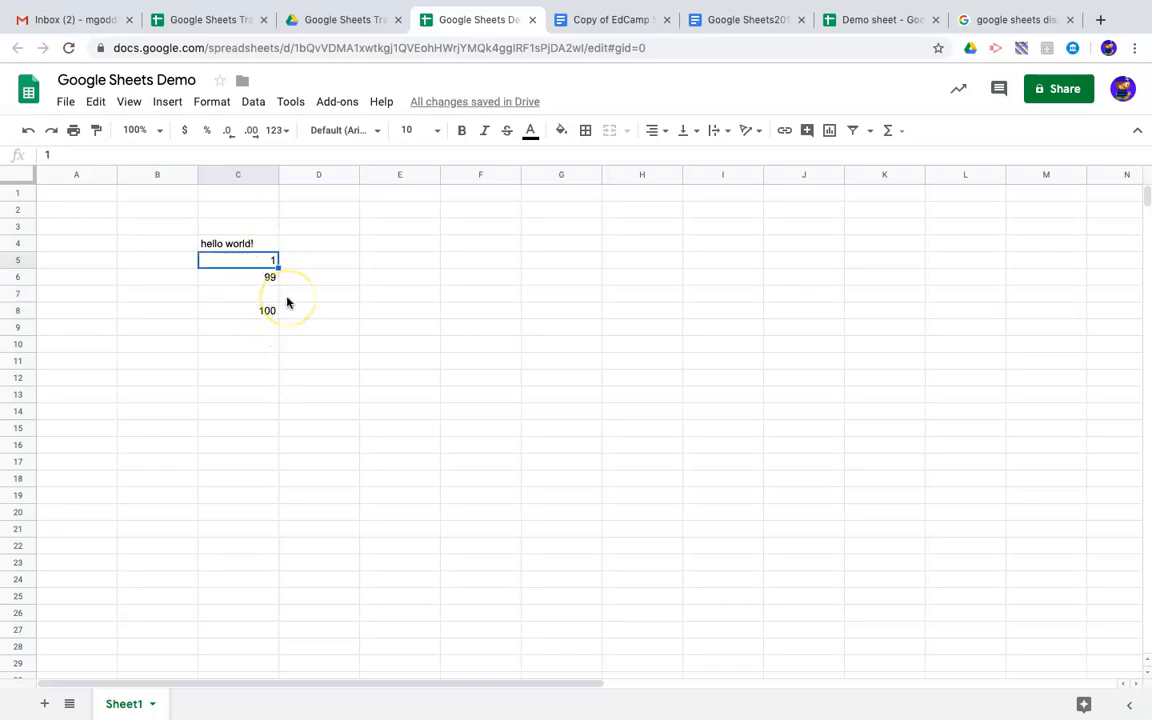
pyautogui.write('12')
pyautogui.press('Return')
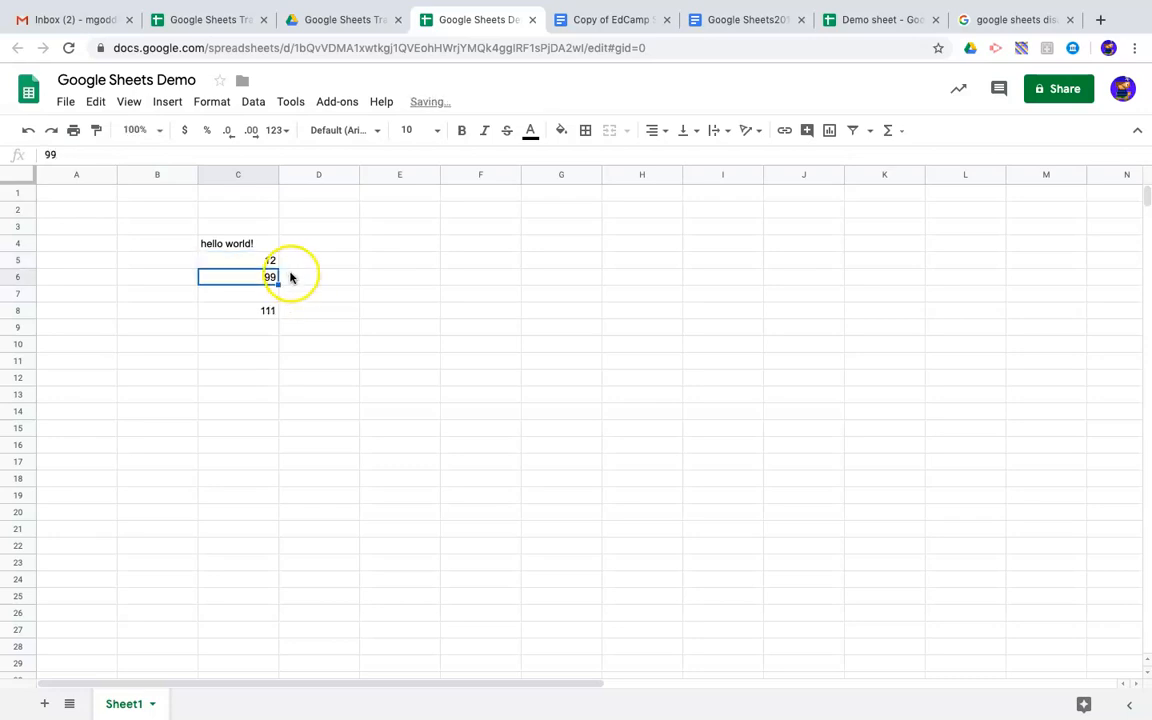
pyautogui.click(246, 310)
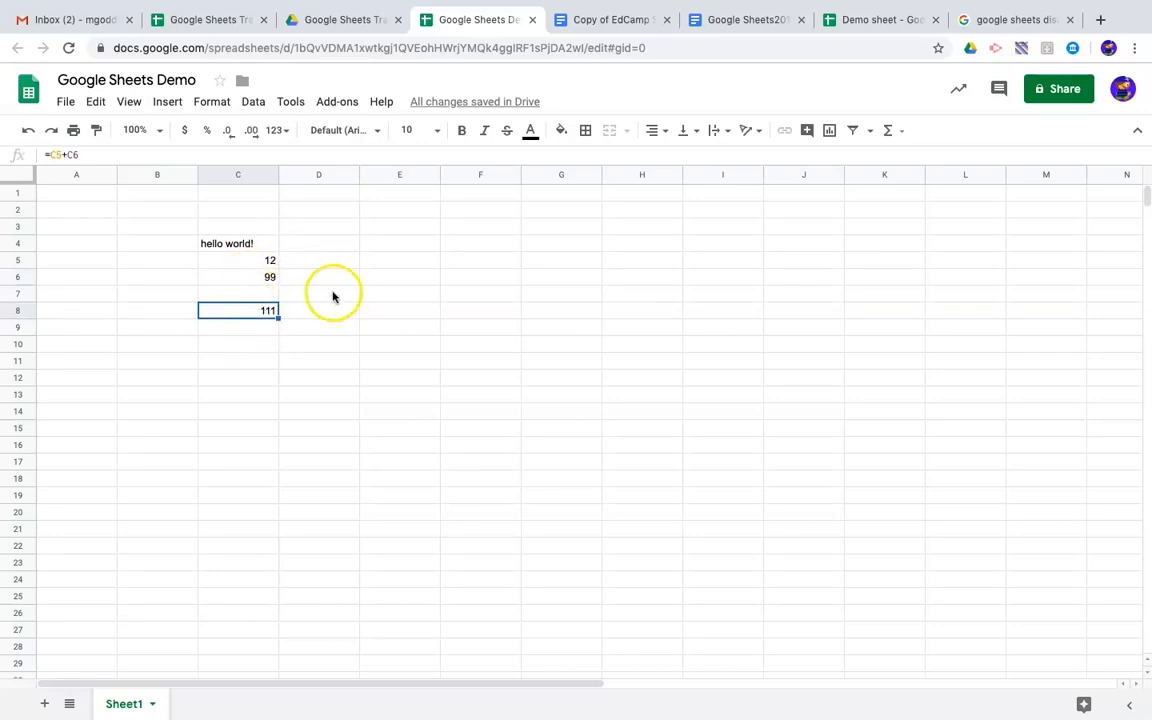